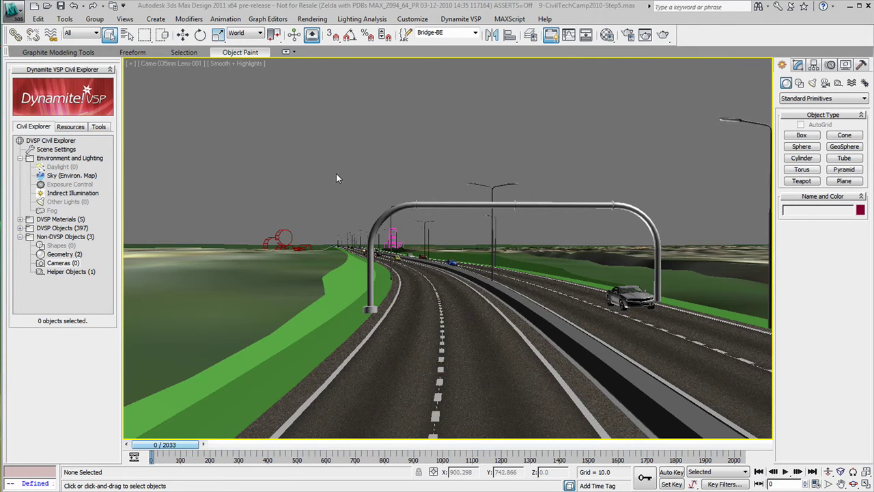
Step: Create a standard Target camera in the Top view, placed above the road corridor and aimed along positive X
key(t)
key(ctrl+w)
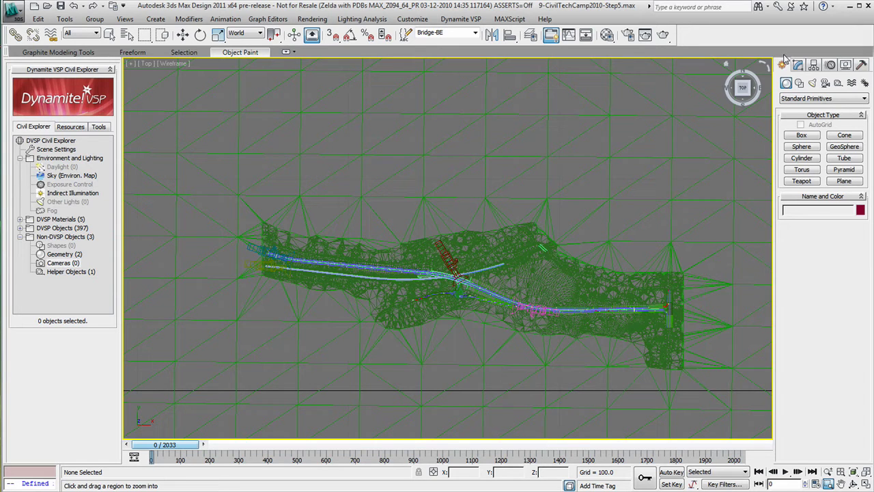
click(825, 85)
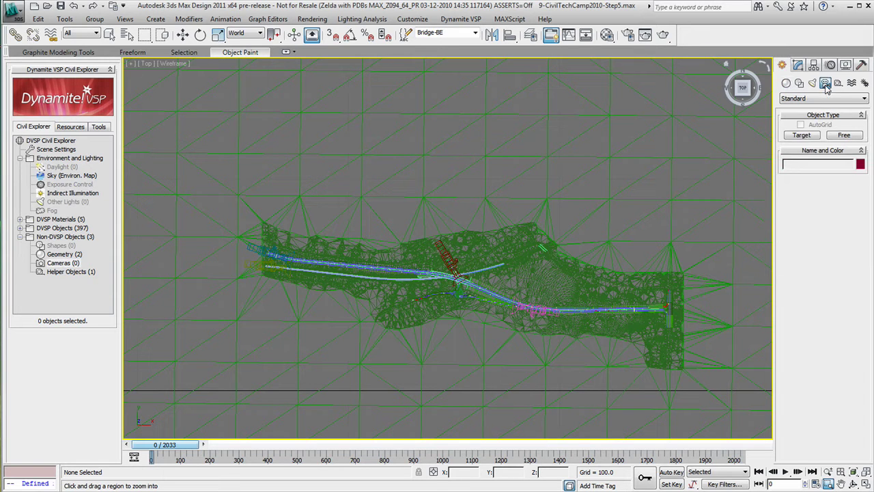
click(802, 136)
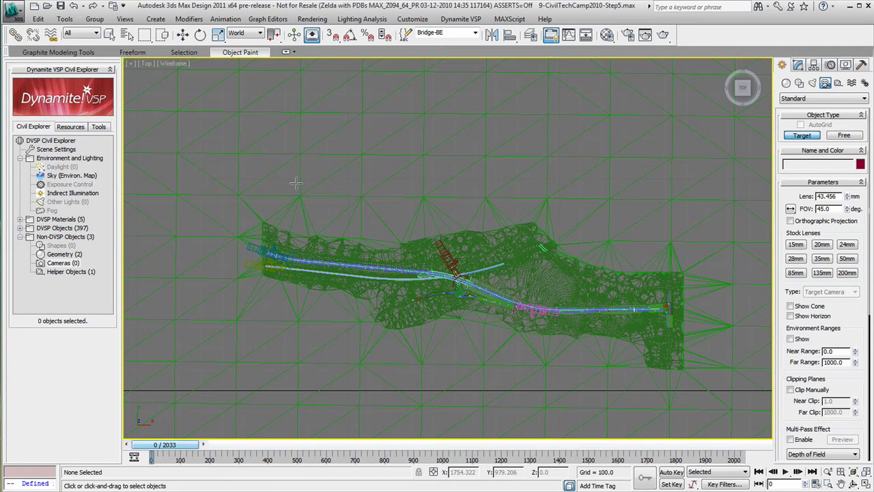
drag(307, 176, 485, 176)
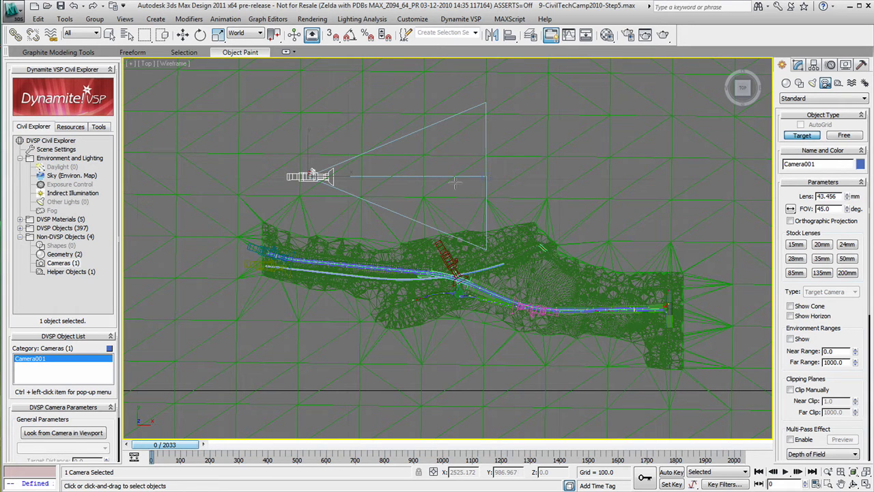
Step: Move Camera001 together with its target along Y in the Top view onto the start of the road
click(182, 34)
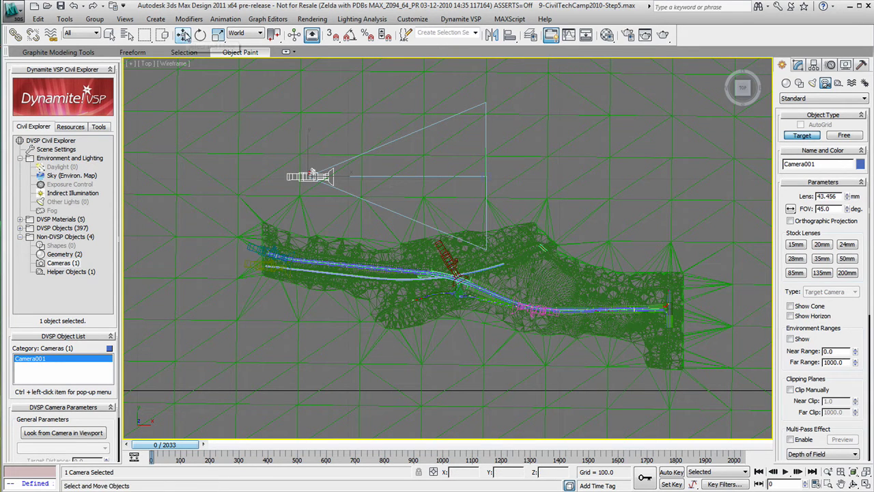
ctrl+click(488, 177)
click(512, 148)
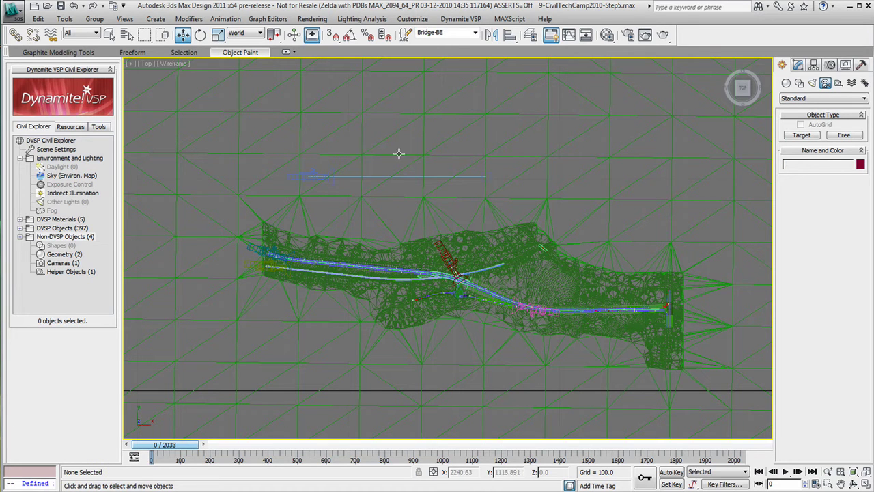
click(312, 176)
drag(311, 155, 334, 169)
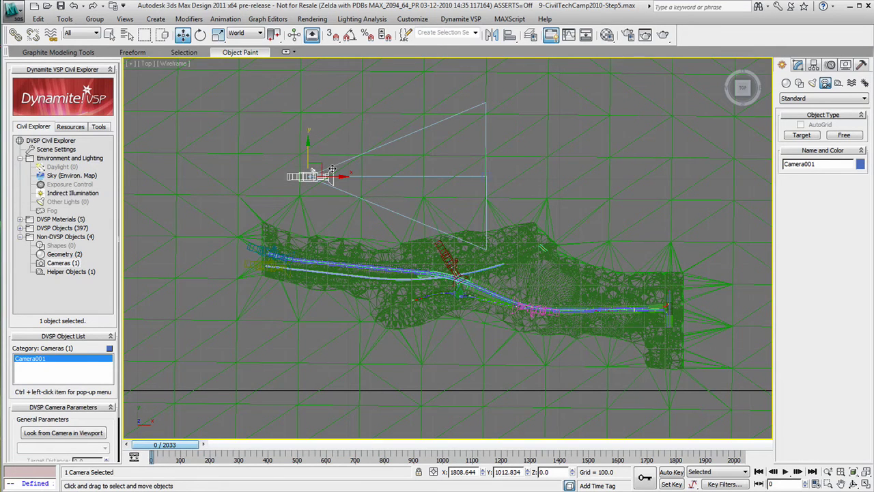
click(413, 177)
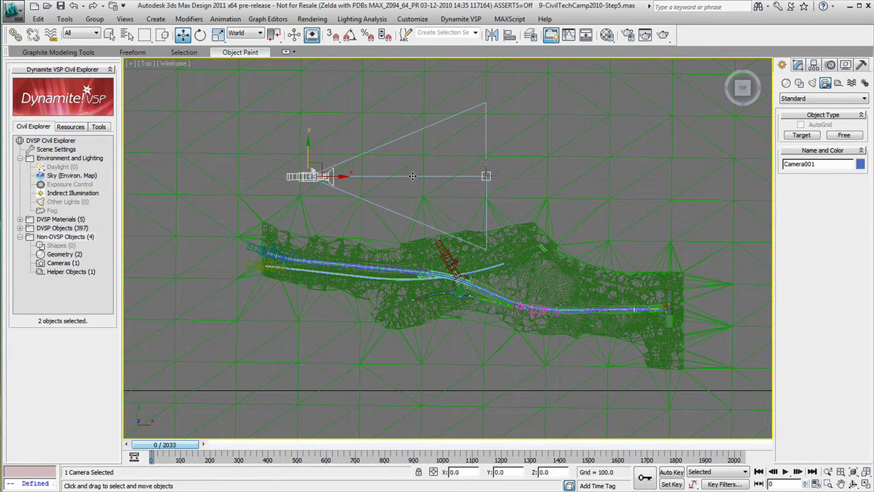
drag(308, 142, 298, 224)
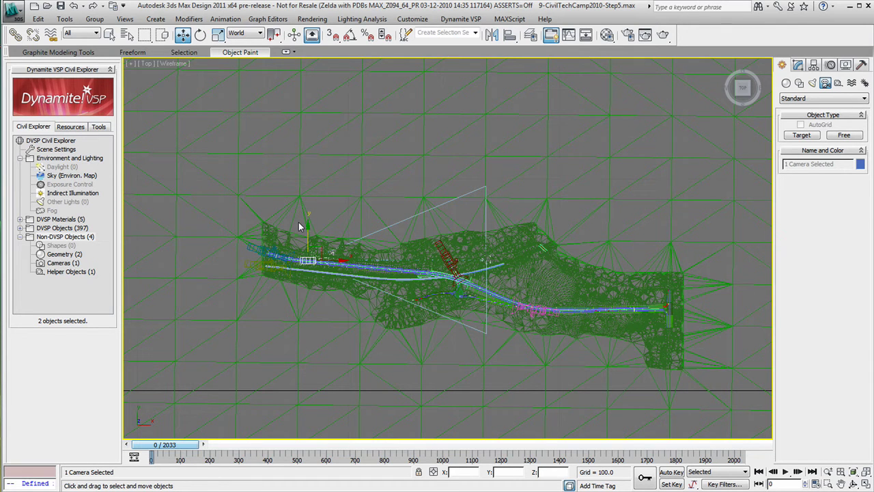
Step: Restore the four-viewport layout and make the active Top viewport look through Camera001
click(866, 483)
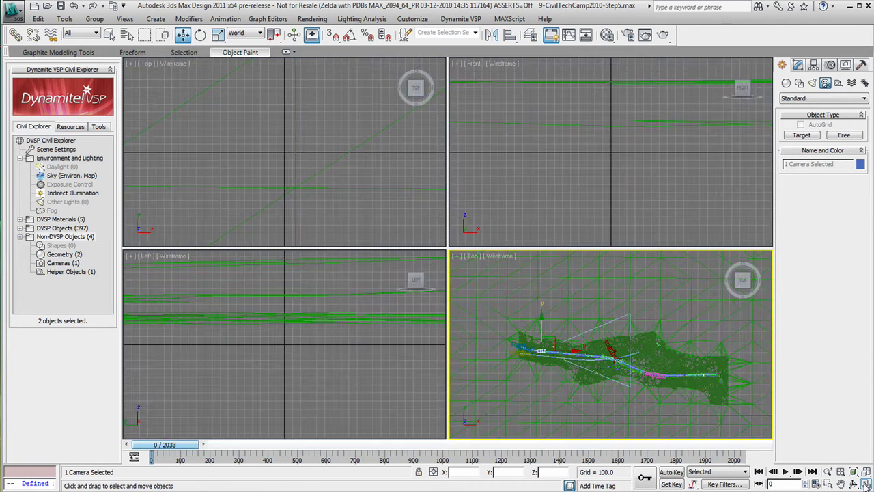
click(502, 256)
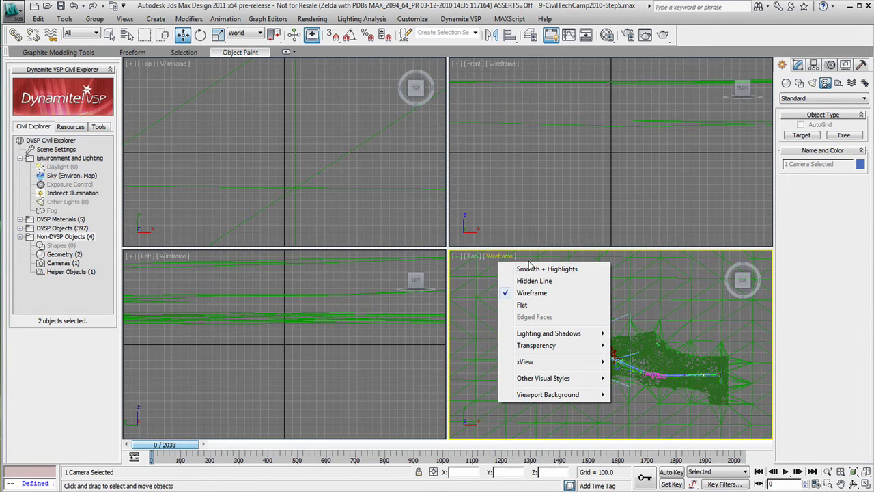
click(480, 257)
mouse_move(519, 271)
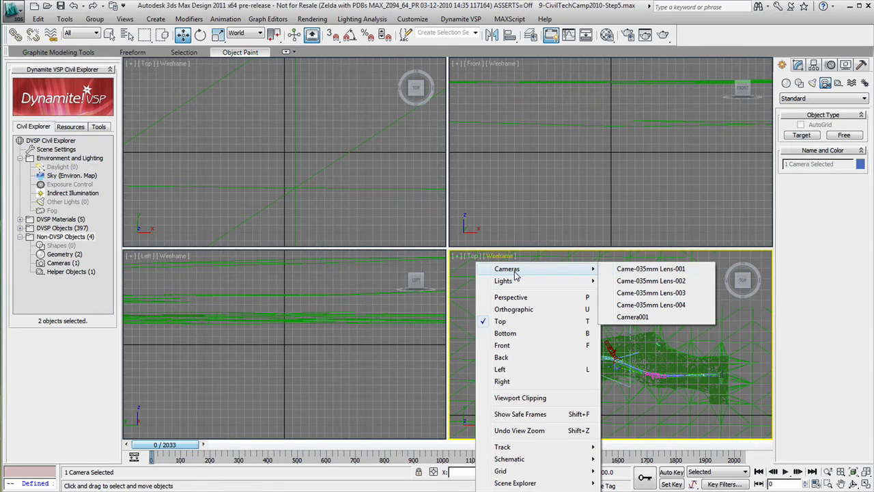
click(633, 319)
Step: Change the Front viewport to Top and the Left viewport to Front, and show safe frames in the Camera001 view
right_click(477, 66)
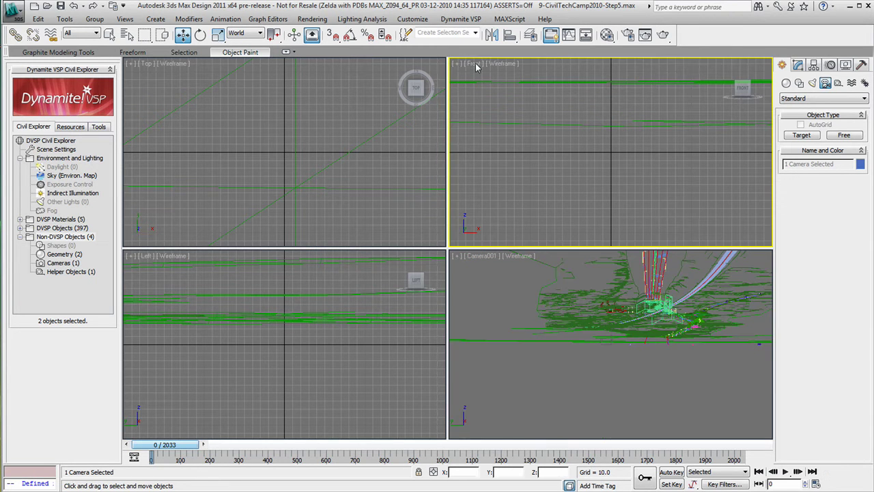
key(t)
right_click(146, 259)
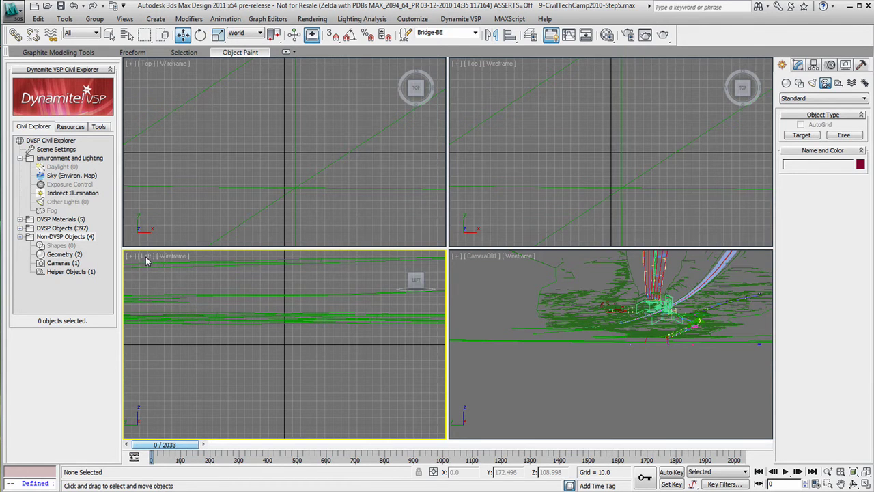
key(f)
right_click(481, 321)
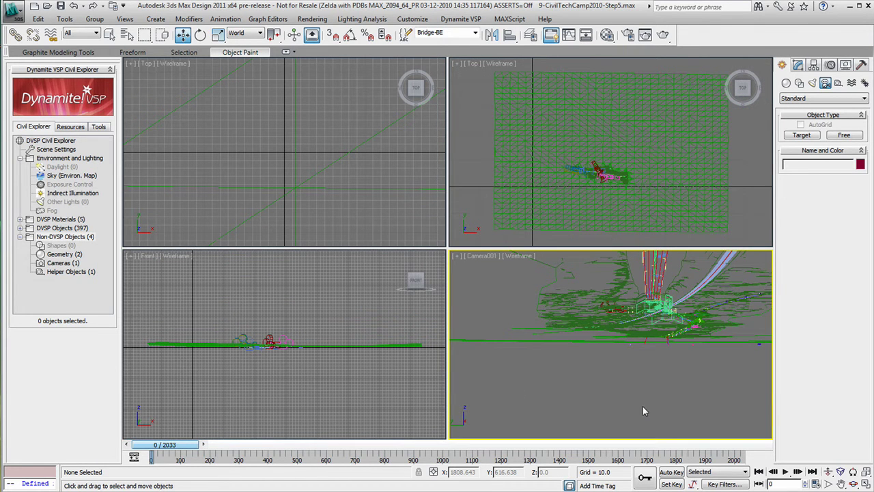
key(shift+f)
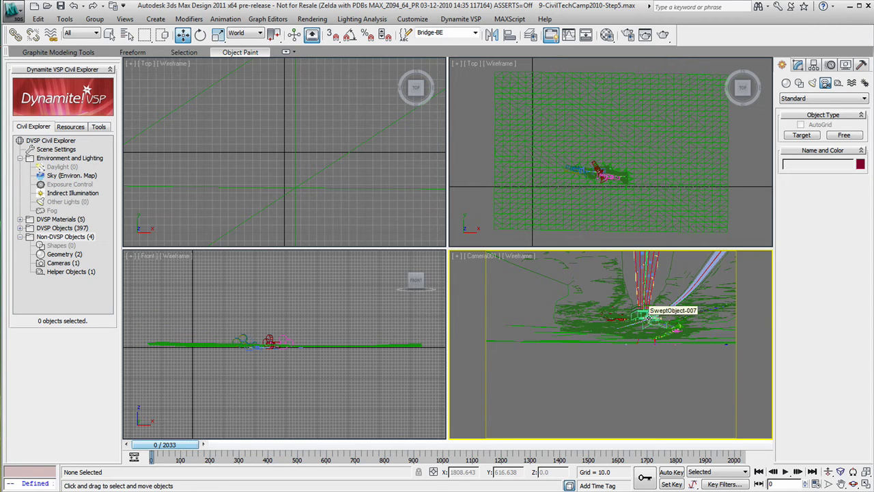
Step: Raise Camera001 in the Front view to a Z height of about 295, leaving its target in place
click(238, 376)
middle_drag(256, 377, 274, 377)
click(828, 483)
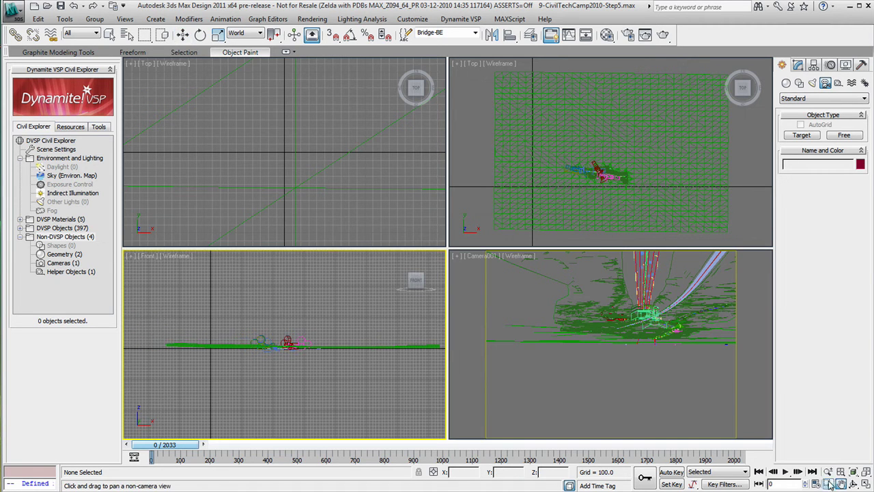
drag(241, 312, 359, 377)
key(w)
click(194, 348)
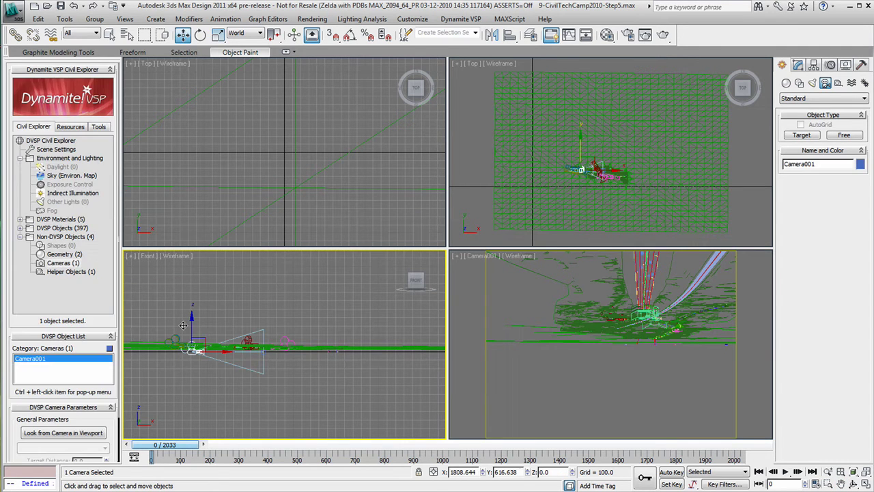
drag(192, 317, 192, 290)
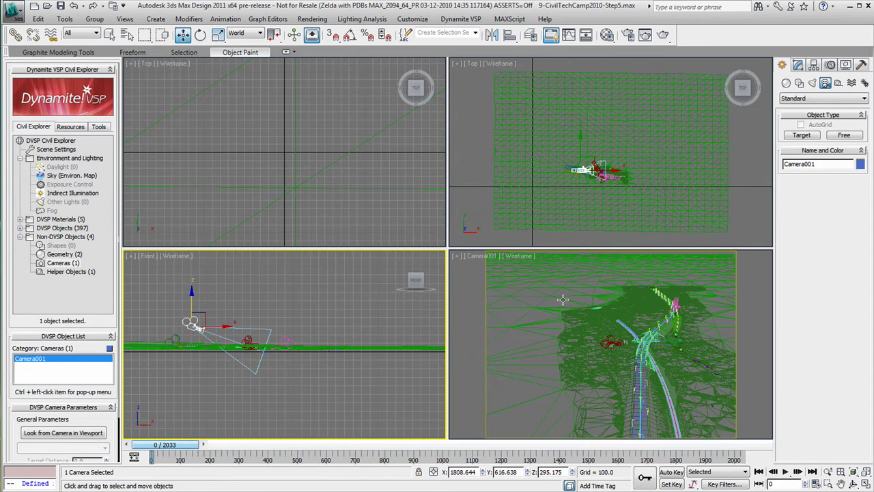
Step: Move the camera with its target back along X to about 1503 and lower the camera to about Z 218
click(263, 354)
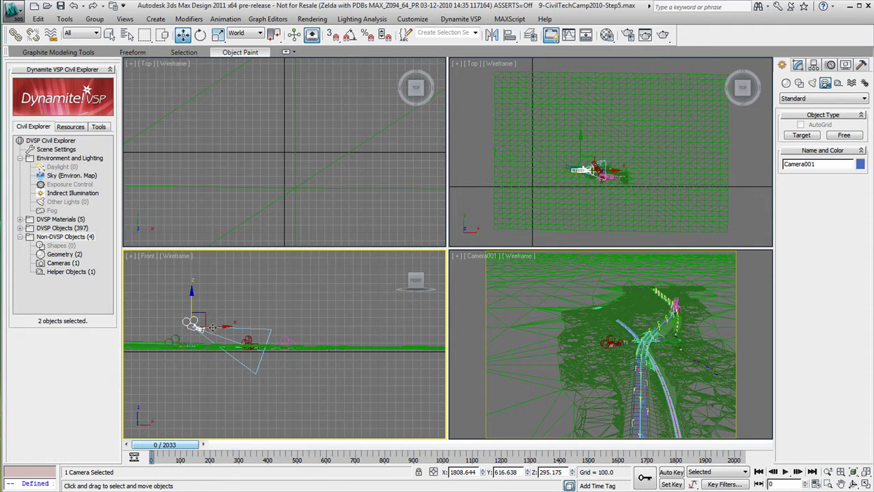
drag(216, 326, 192, 327)
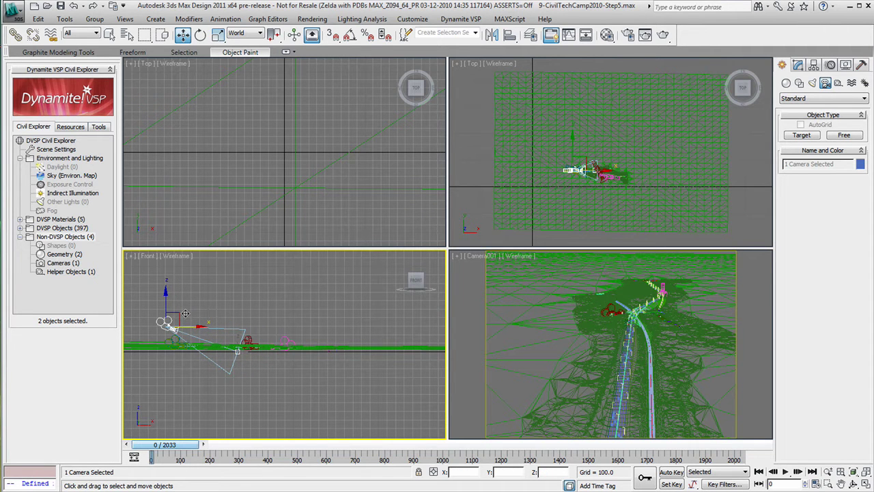
drag(165, 301, 165, 313)
mouse_move(146, 446)
mouse_down()
mouse_move(532, 454)
mouse_move(152, 445)
mouse_up()
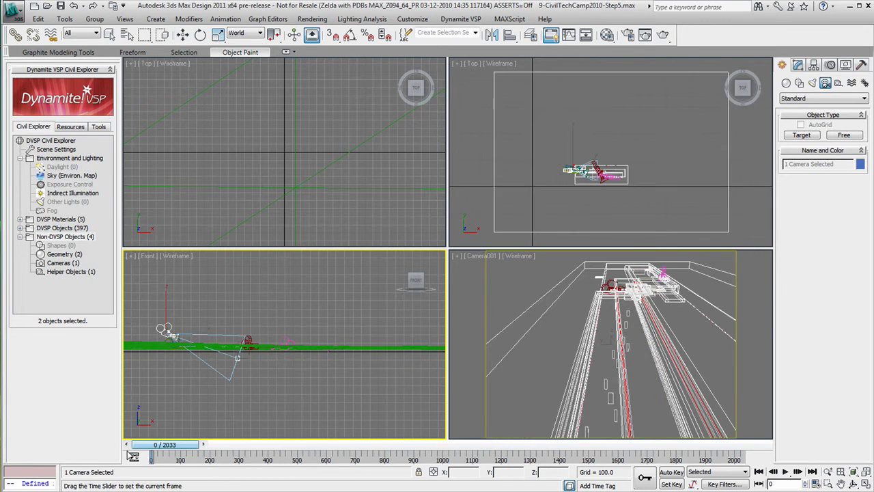
Step: With Auto Key on, key the camera and target at frame 0 and move them along the road to about X 2380, Y 429 at frame 360
click(671, 472)
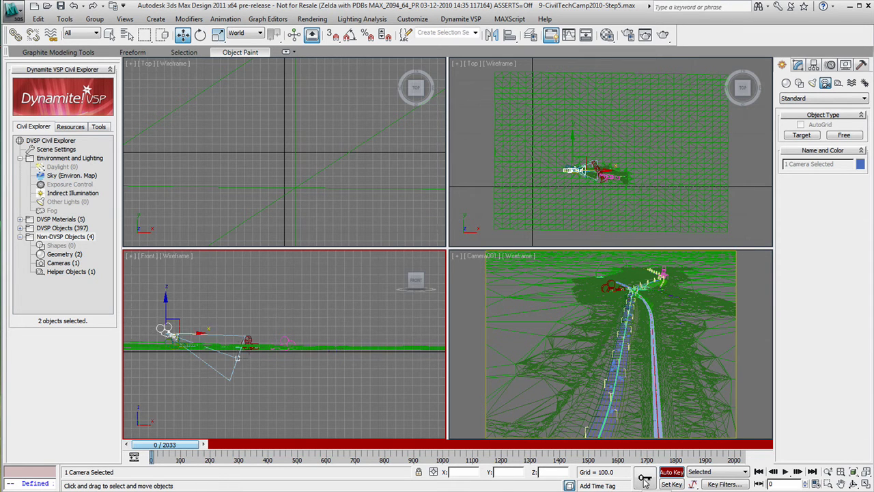
click(645, 480)
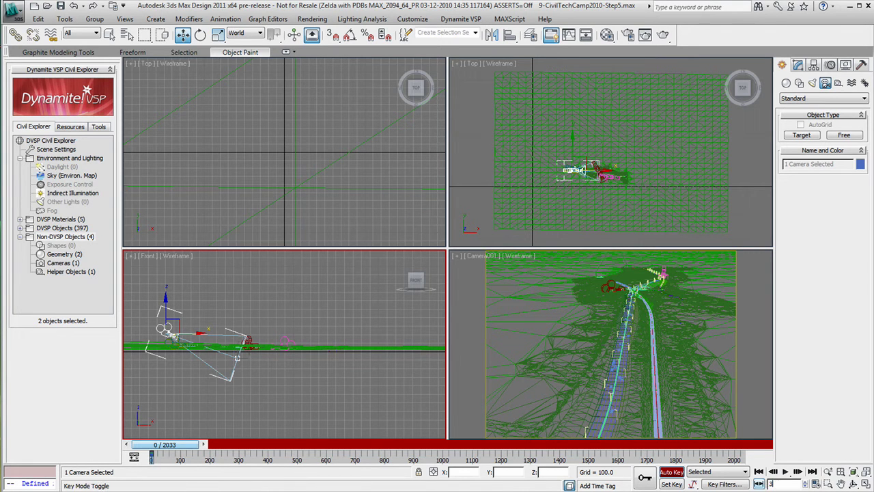
key(Return)
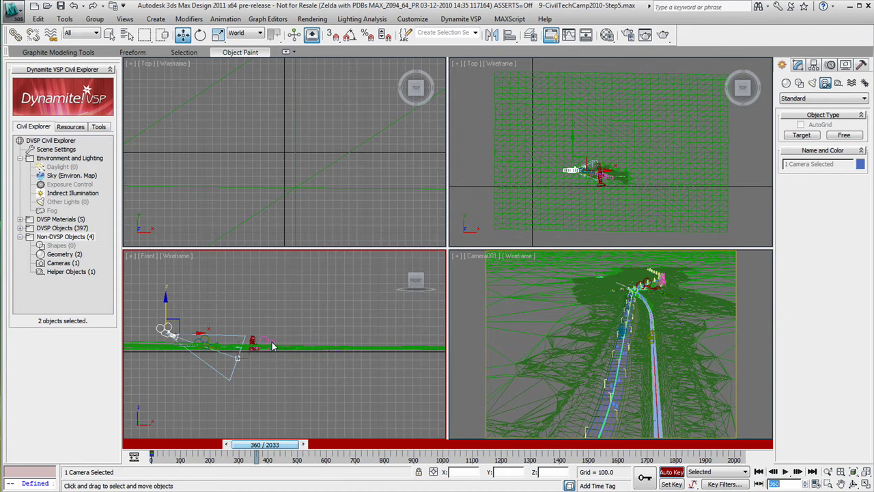
drag(200, 334, 250, 336)
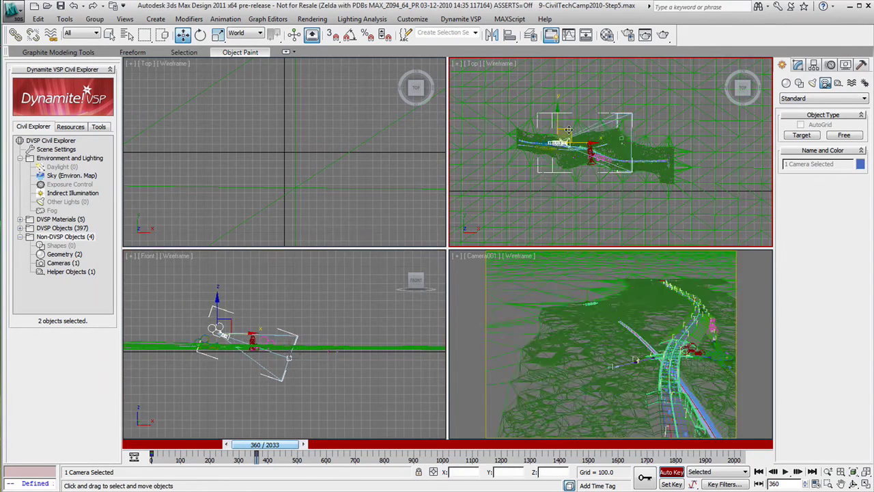
drag(577, 134, 589, 145)
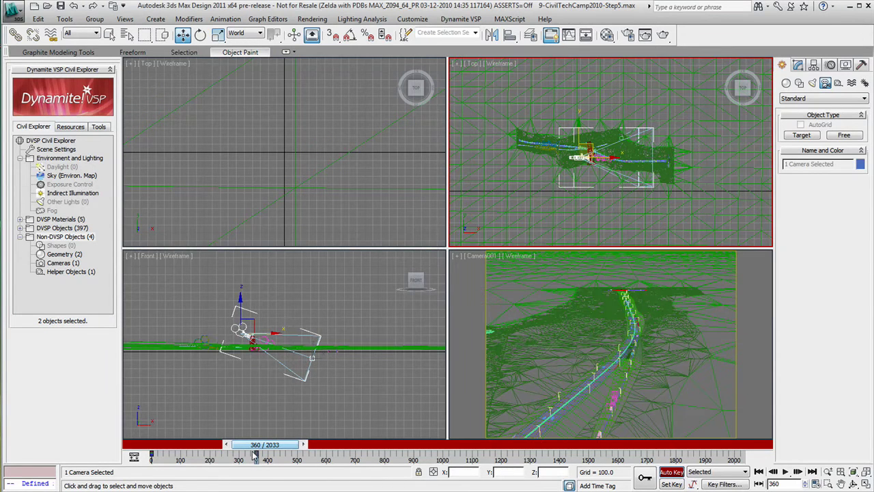
Step: Select the camera target and Camera001 in turn to check their individual keys on the timeline
right_click(322, 391)
click(322, 394)
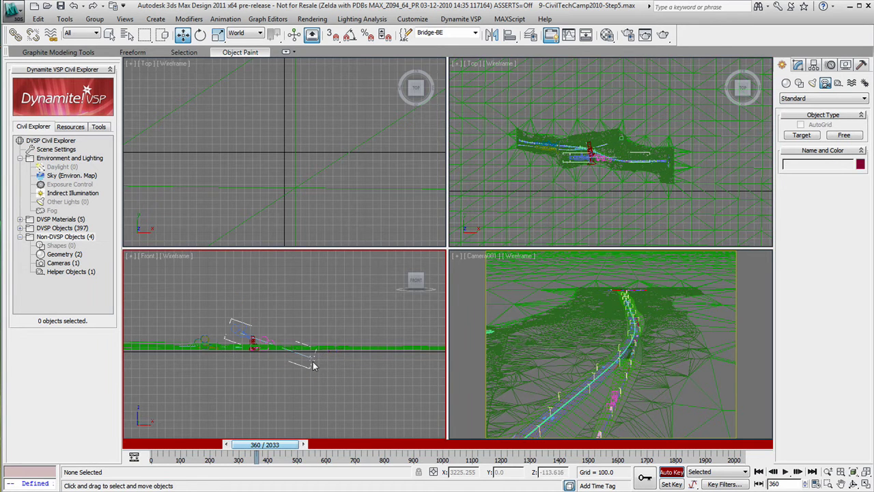
click(311, 355)
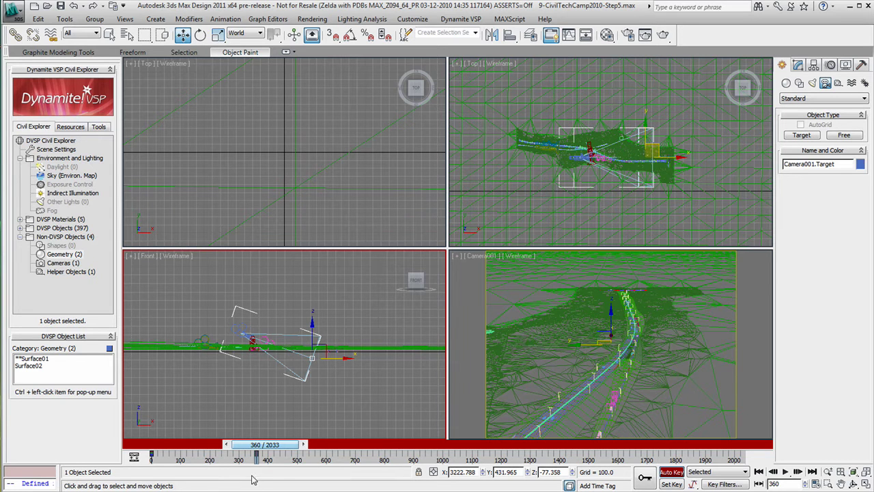
click(237, 328)
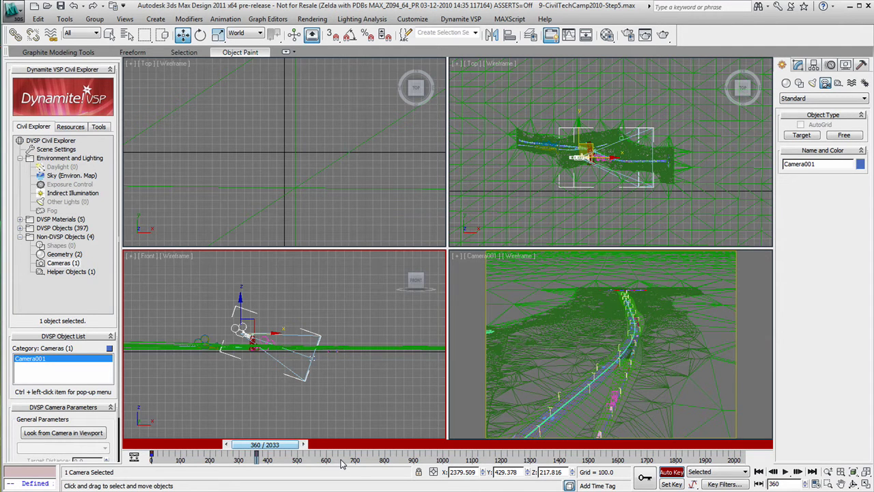
Step: Turn off Auto Key and play the animation from frame 0 in the Camera001 view
click(671, 471)
key(Home)
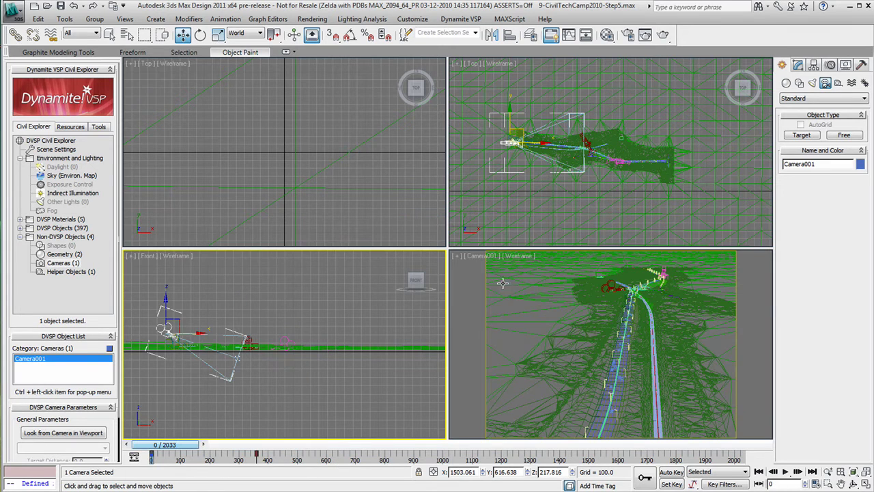
click(503, 287)
click(785, 472)
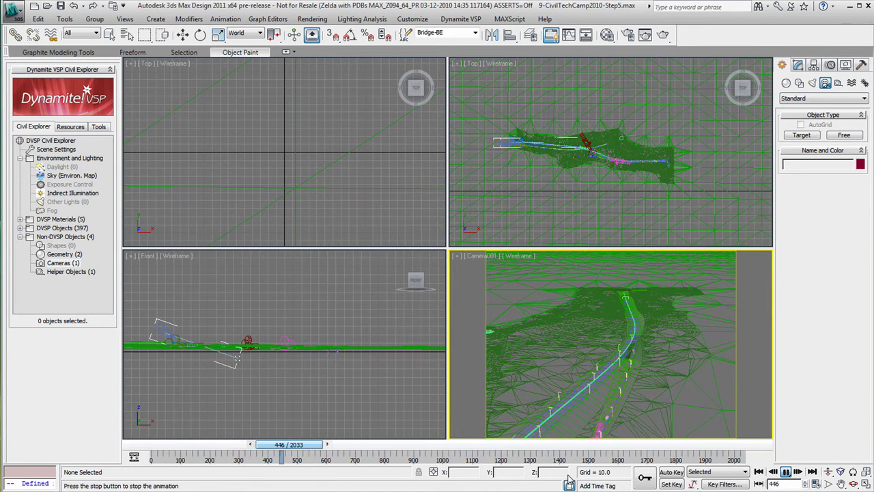
key(/)
key(w)
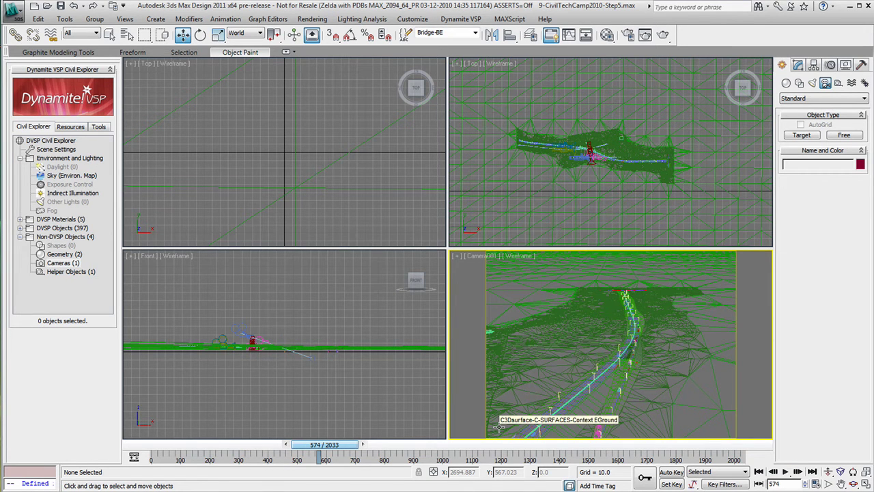
Step: Turn on Auto Key at frame 0 and roll Camera001 so its horizon slopes down to the right
drag(324, 444, 167, 450)
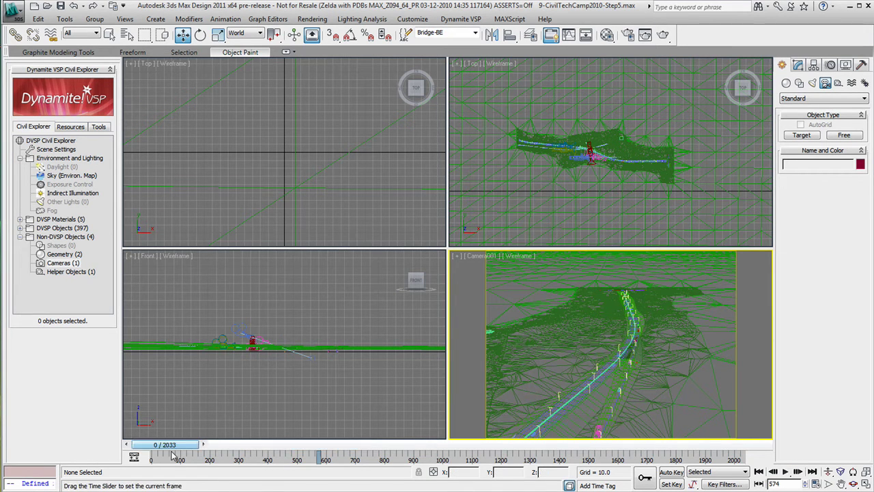
click(161, 335)
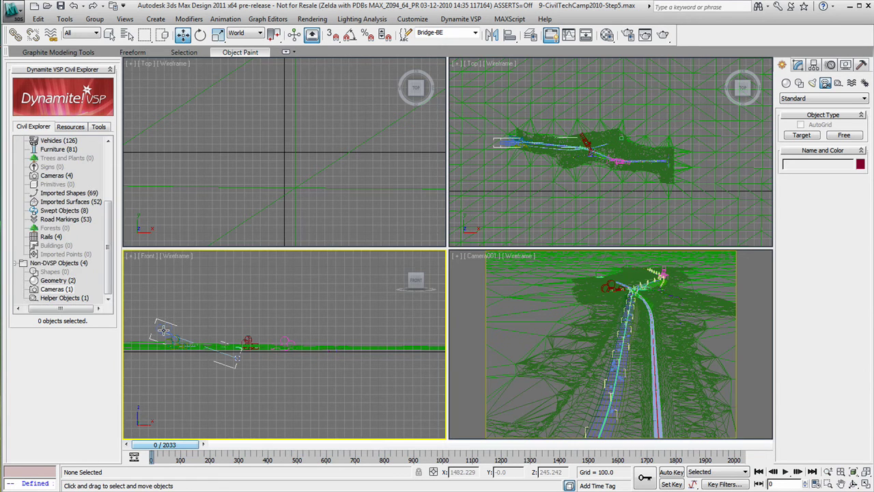
click(163, 331)
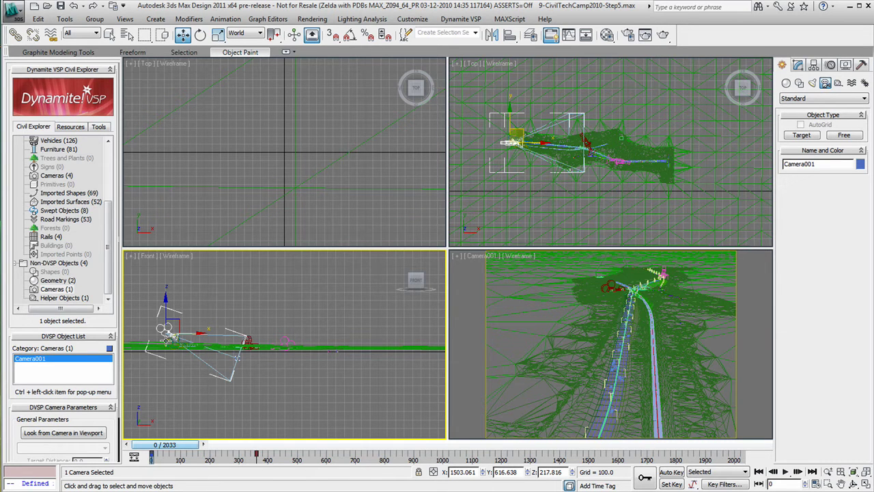
right_click(463, 307)
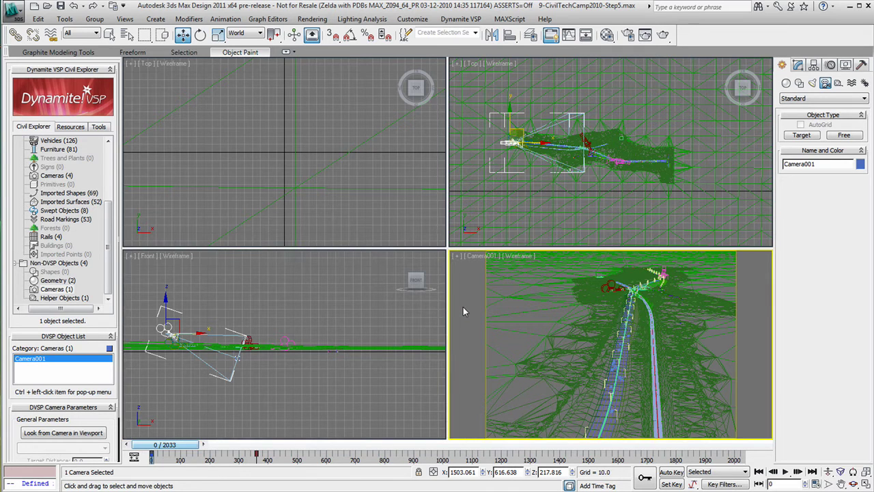
click(671, 473)
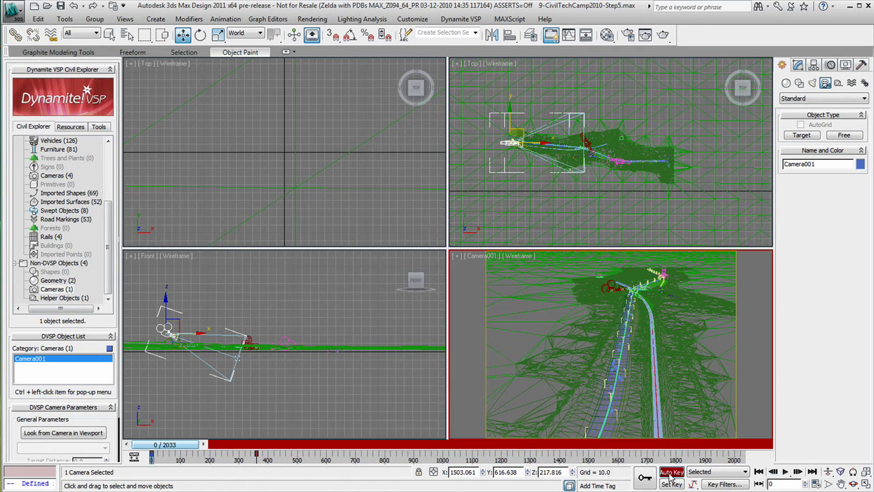
click(853, 473)
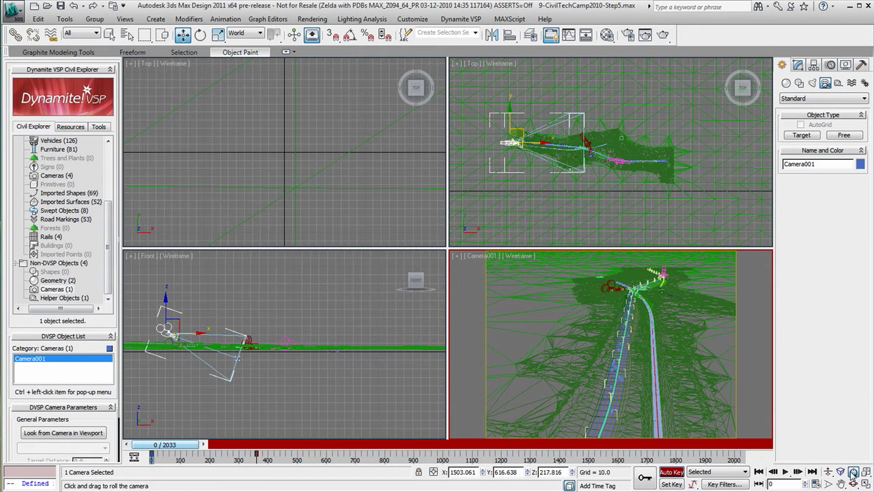
drag(596, 305, 593, 295)
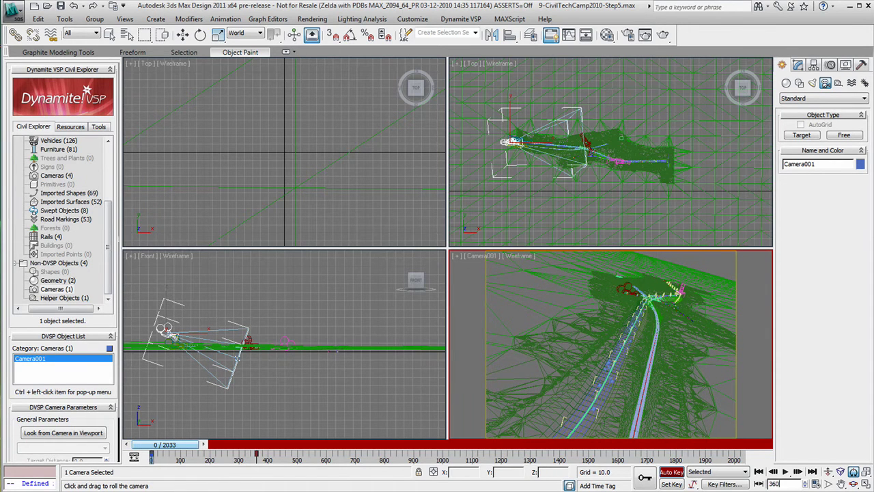
Step: Roll Camera001 the opposite way at frame 360 to key a counter-tilt, and turn off Auto Key
key(Return)
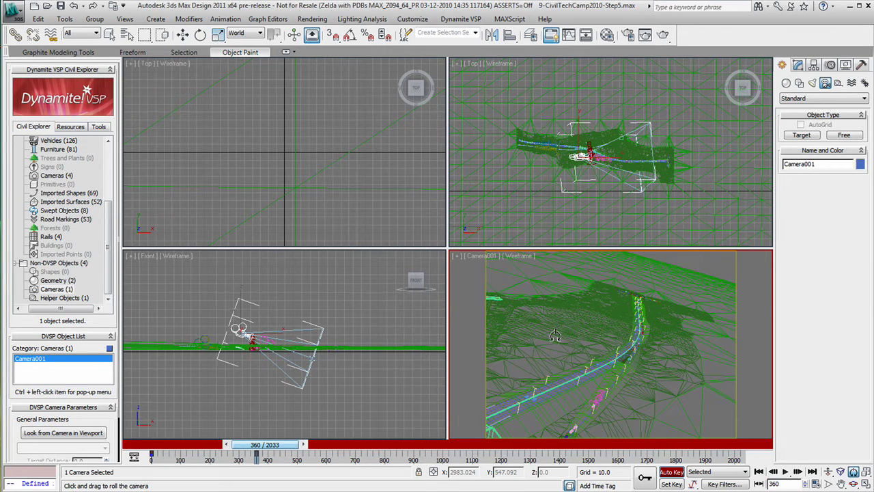
drag(554, 337, 539, 353)
click(673, 472)
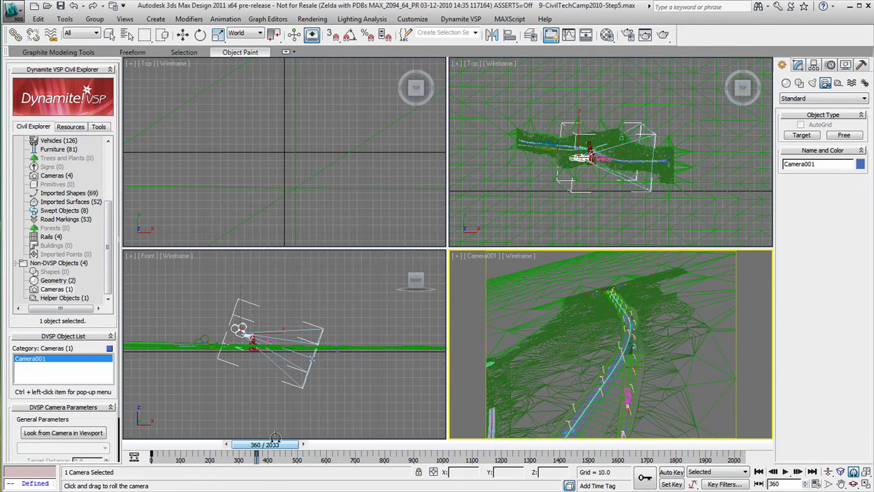
Step: Play the rolling camera animation from frame 0 in the Camera001 view and maximize that viewport
drag(280, 444, 179, 444)
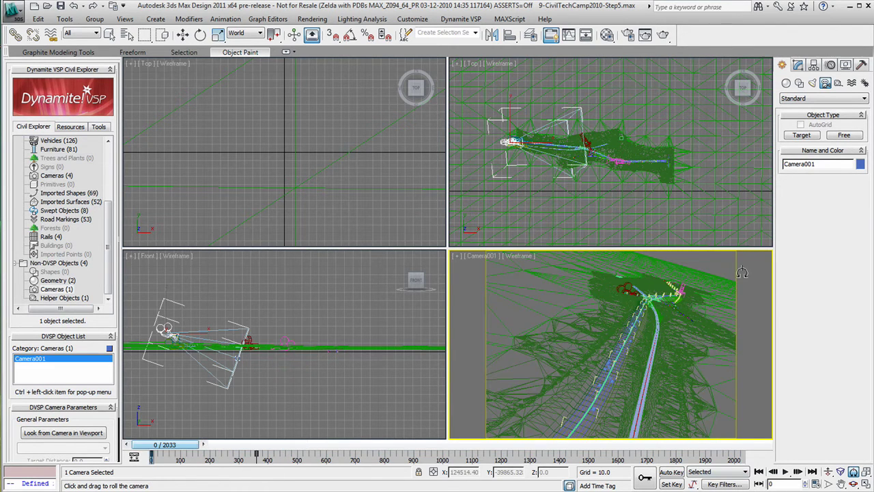
click(853, 471)
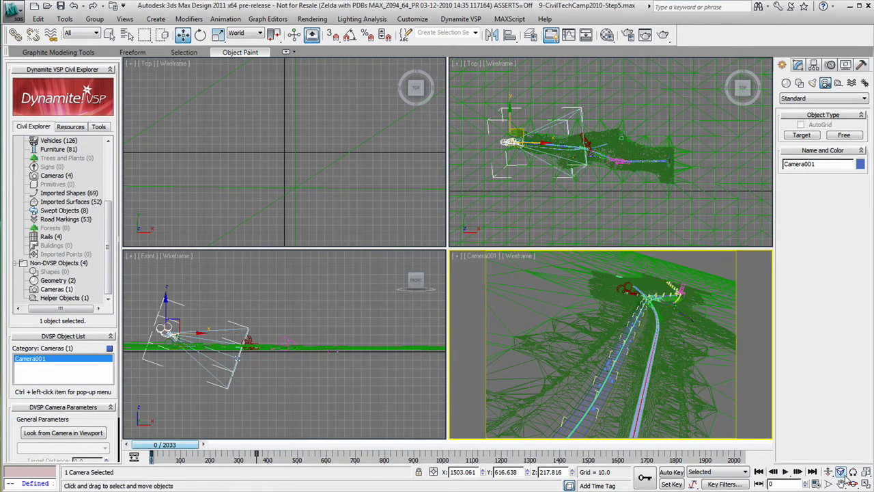
click(786, 471)
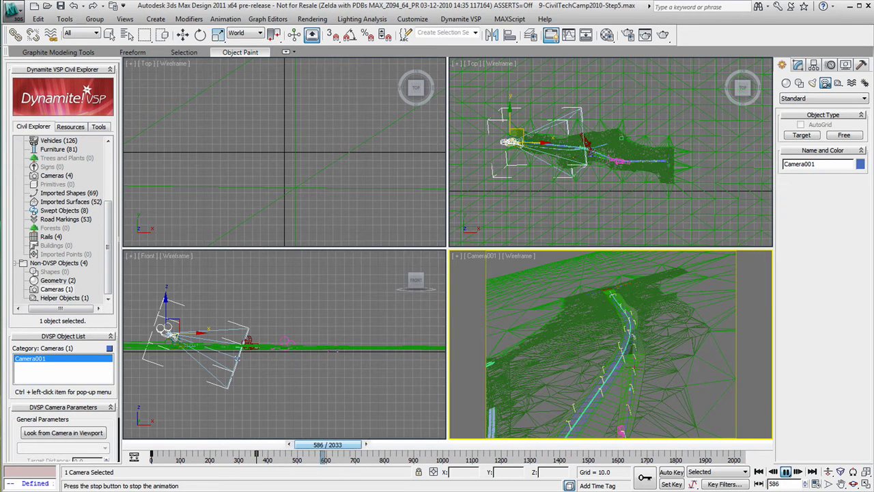
click(865, 483)
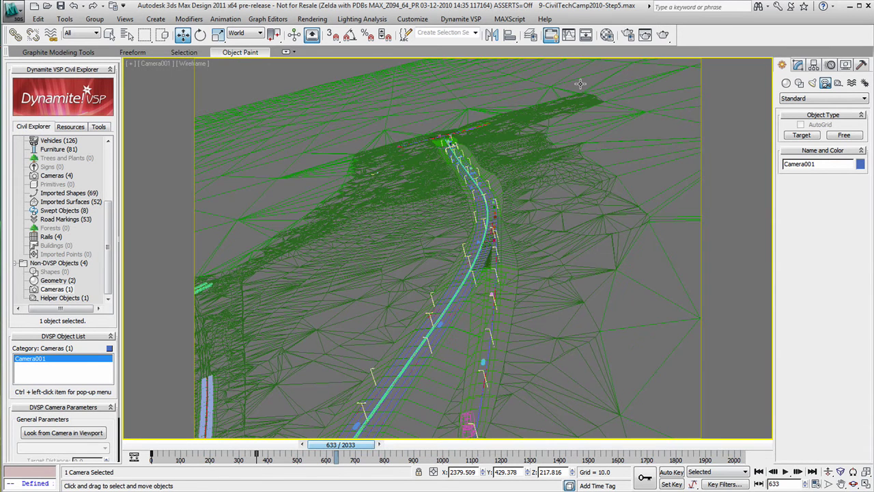
Step: Show the Animation Layers toolbar and enable animation layers on Camera001 with the All option
right_click(687, 41)
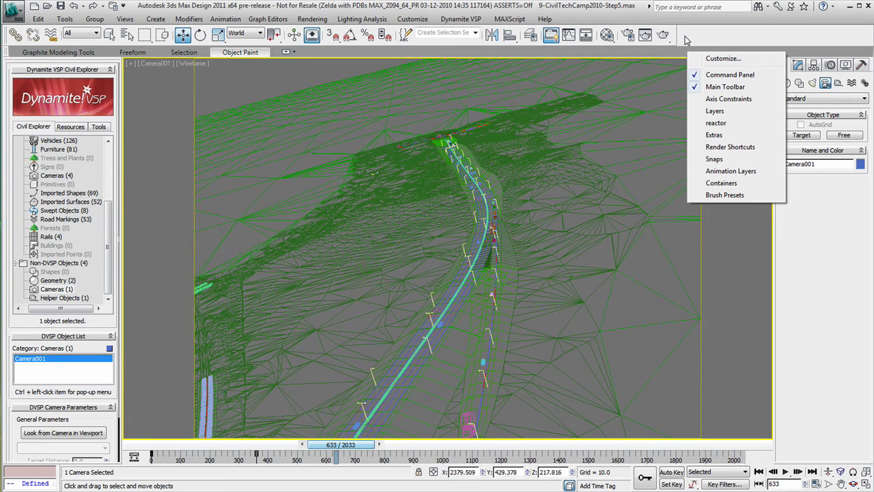
click(715, 175)
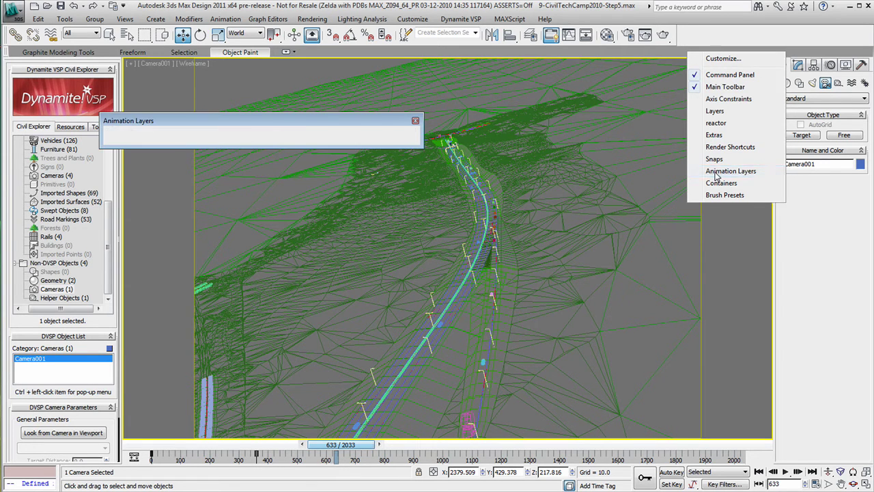
click(112, 136)
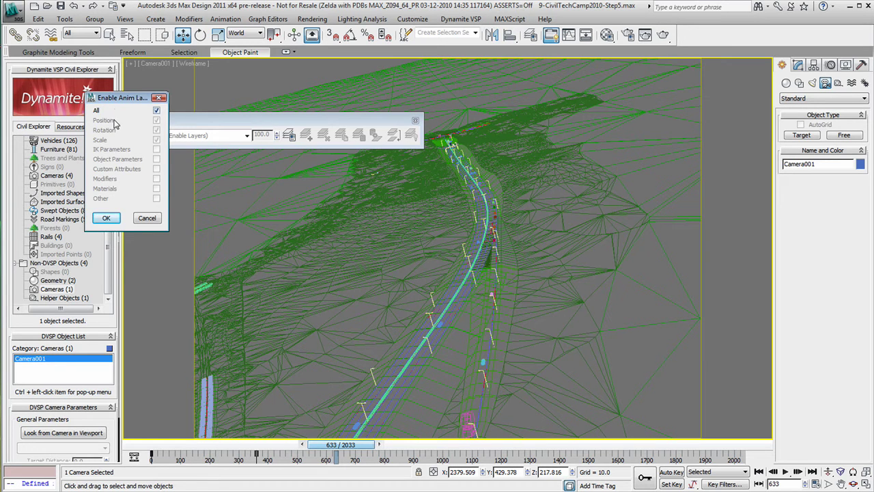
click(105, 218)
click(246, 135)
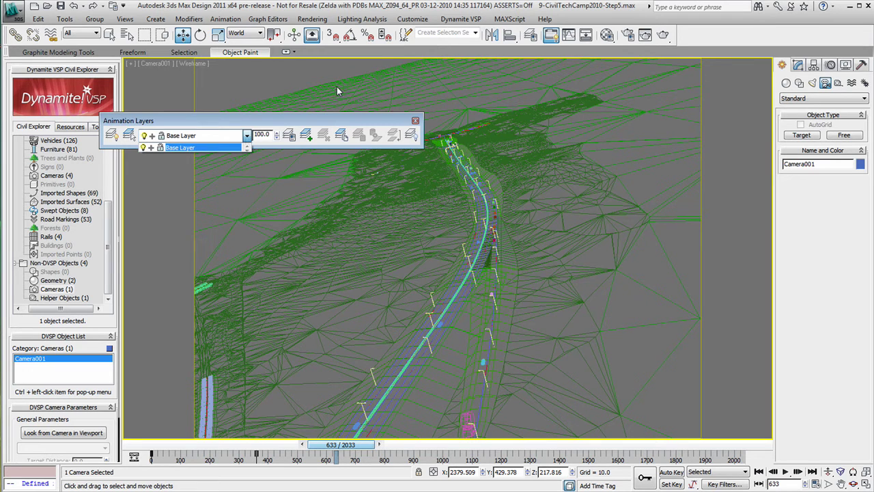
click(341, 118)
Step: Create a new animation layer named HeliCam that duplicates the active controller type
click(305, 135)
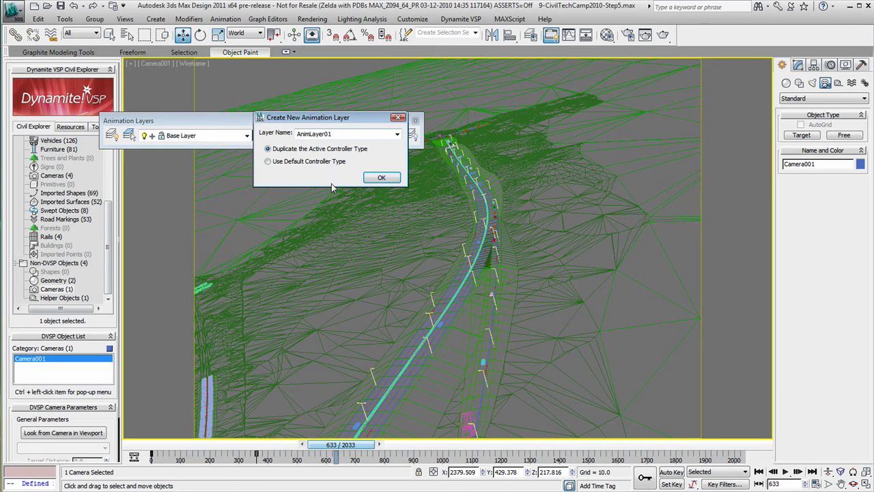
drag(332, 135, 247, 139)
text(HeliCam)
key(Return)
Step: Switch between Base Layer and HeliCam to compare their keys, leaving HeliCam as the active layer
click(247, 136)
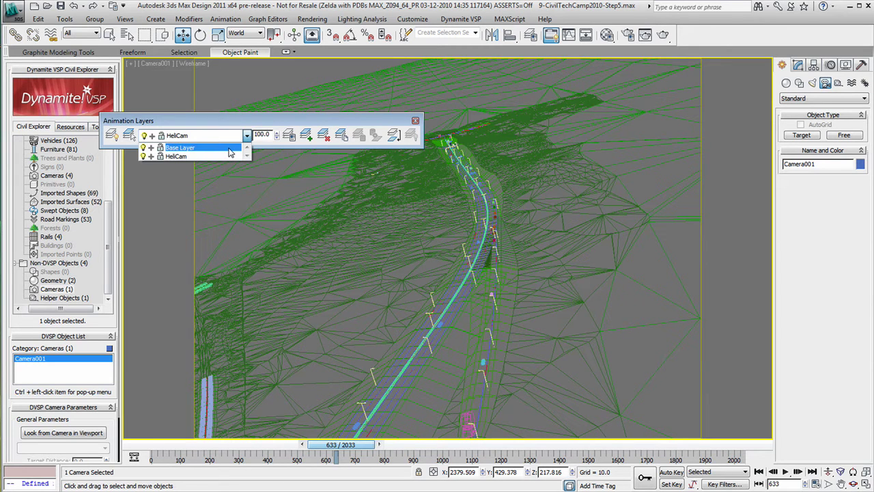
click(230, 149)
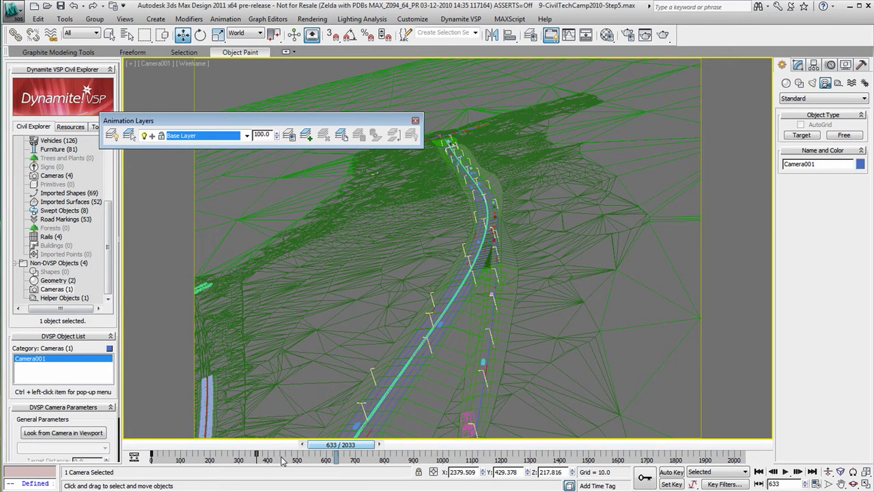
click(246, 135)
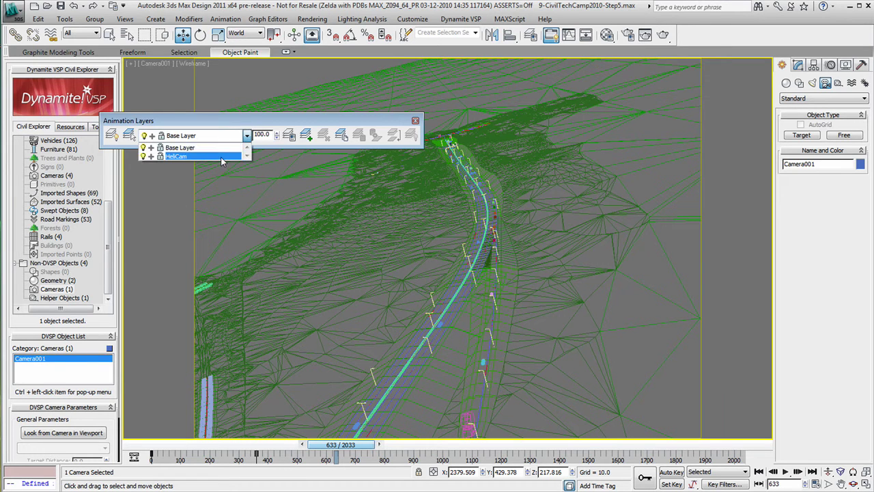
click(222, 156)
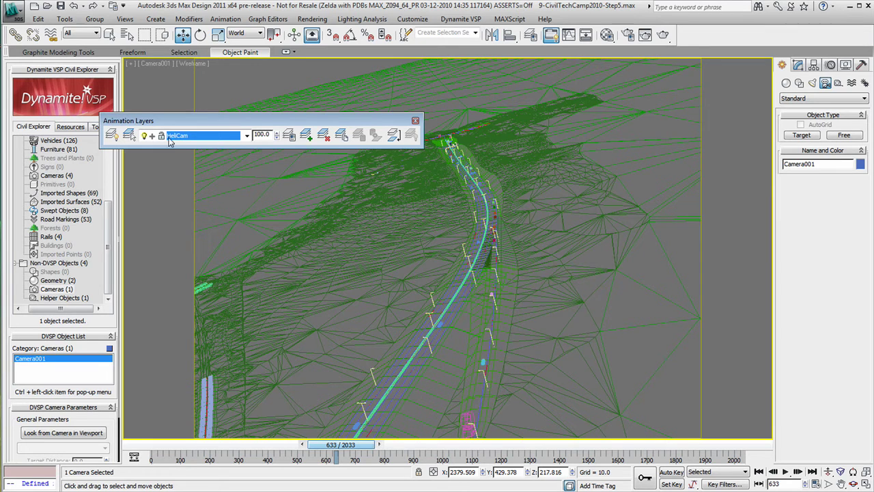
Step: Assign a Noise Float controller to the Y Position track of Camera001's HeliCam layer
click(831, 66)
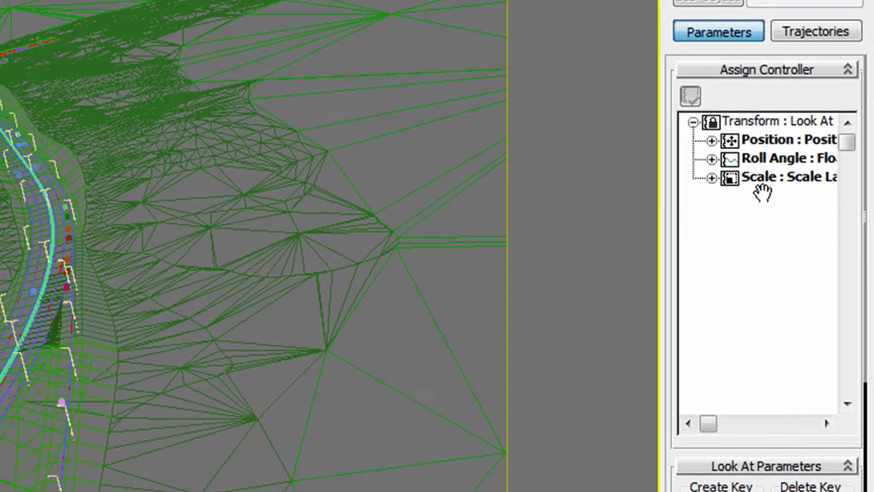
click(713, 140)
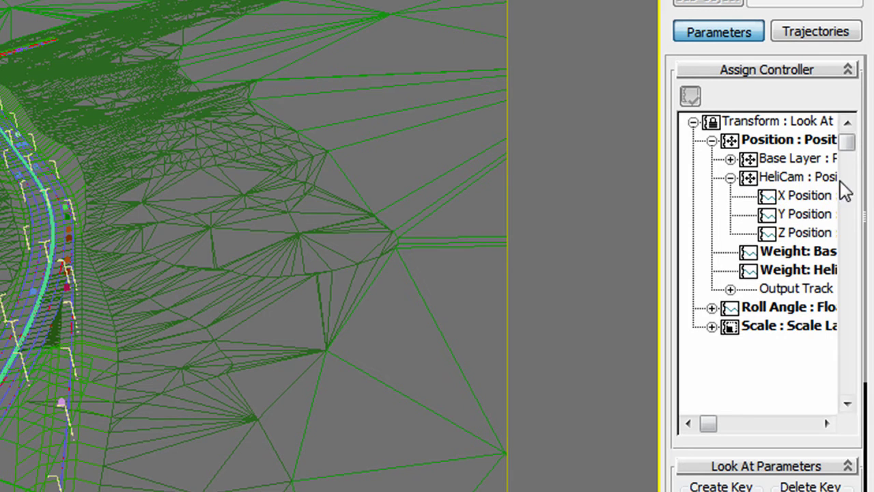
click(806, 214)
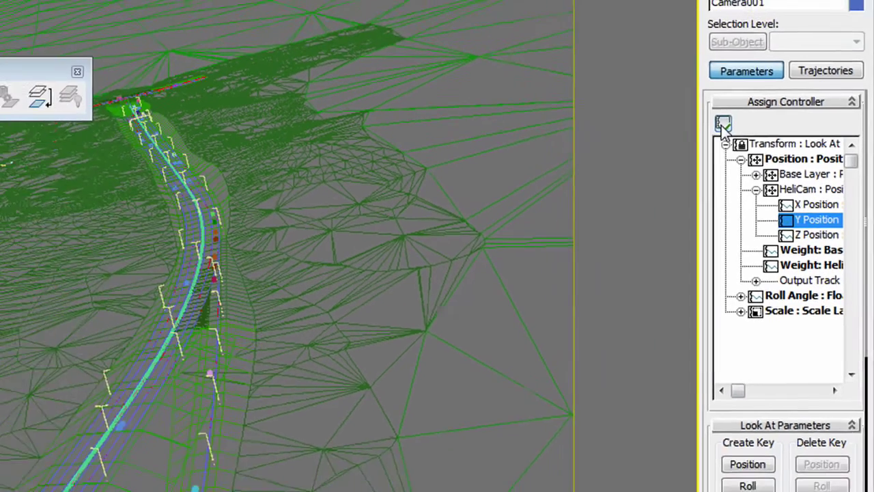
click(718, 122)
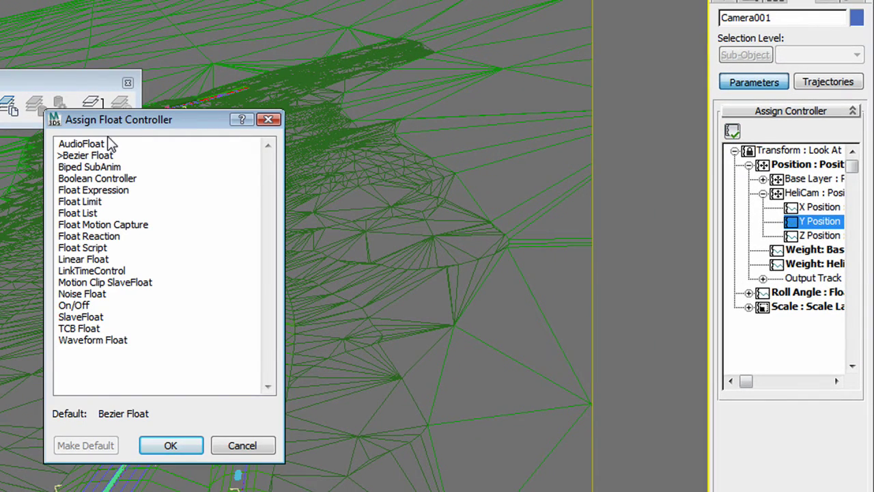
click(103, 144)
click(96, 157)
click(95, 179)
click(92, 204)
click(92, 225)
click(93, 247)
click(89, 271)
click(88, 293)
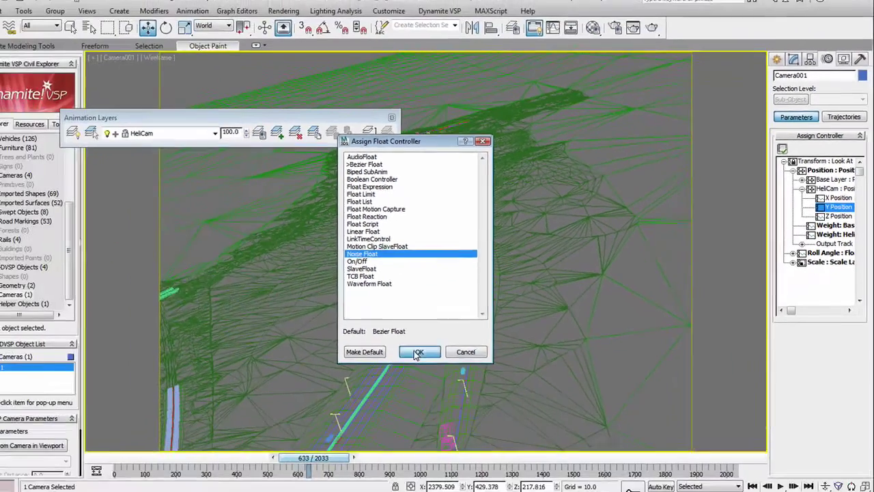
click(171, 445)
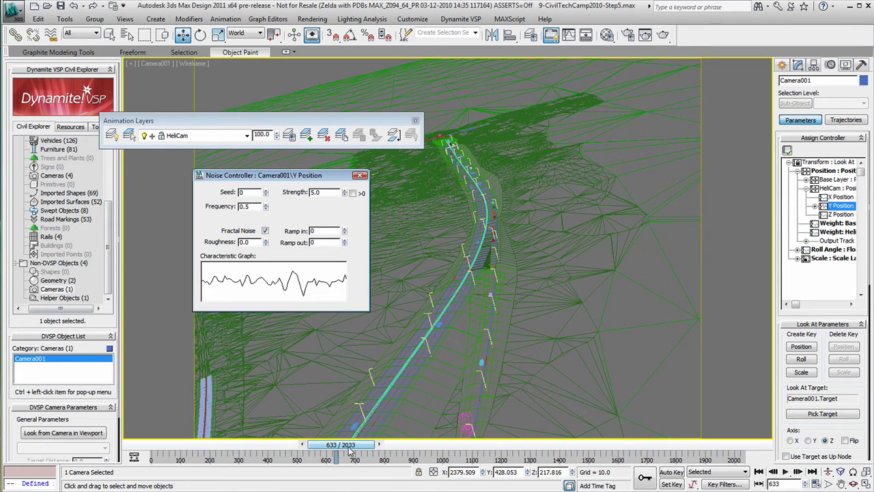
Step: Preview the Y Position noise from frame 0, turn off Fractal Noise, and set its strength to 10.0 and frequency to 0.25
key(Home)
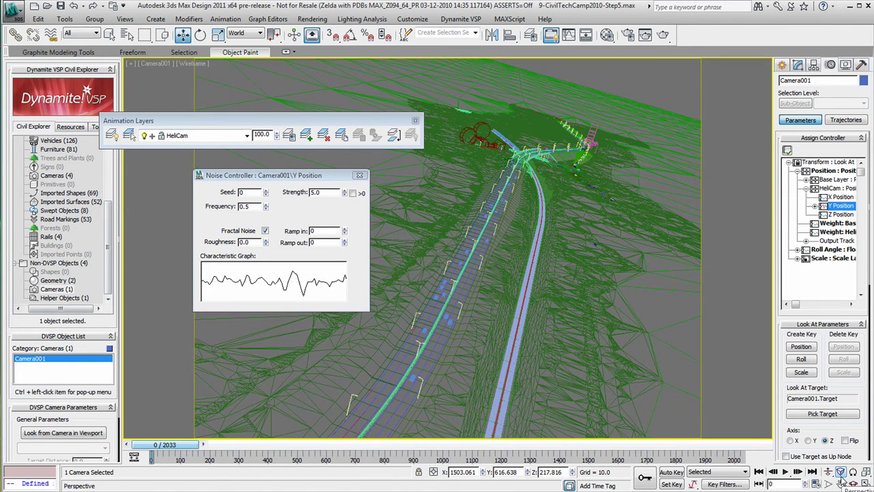
click(786, 472)
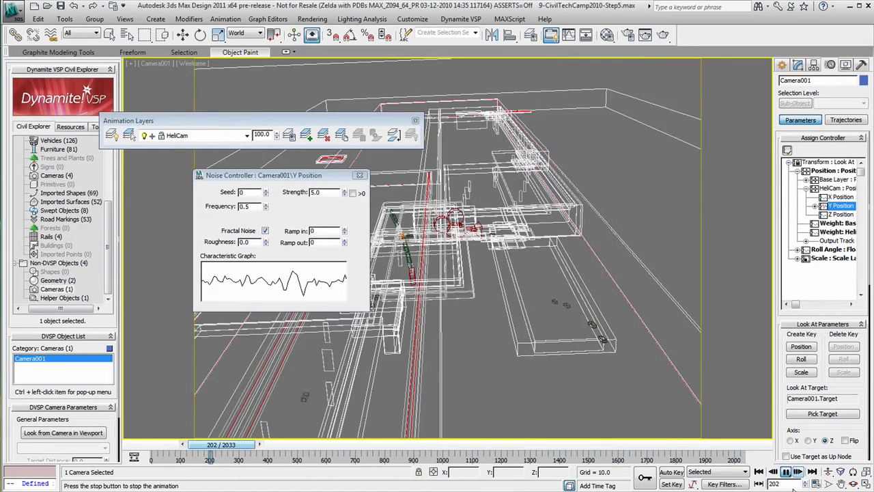
click(265, 231)
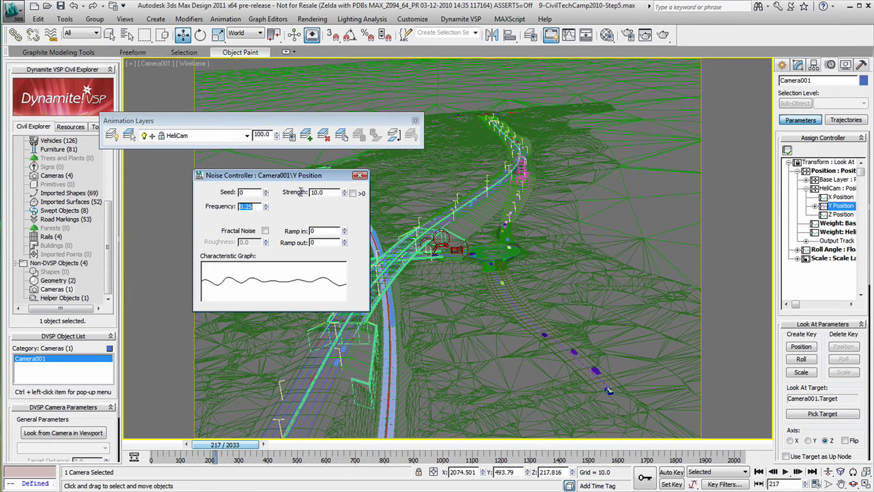
Step: Reduce the Y Position noise to strength 5.0 and frequency 0.15, scrubbing the timeline to check the camera shake
drag(243, 447, 157, 450)
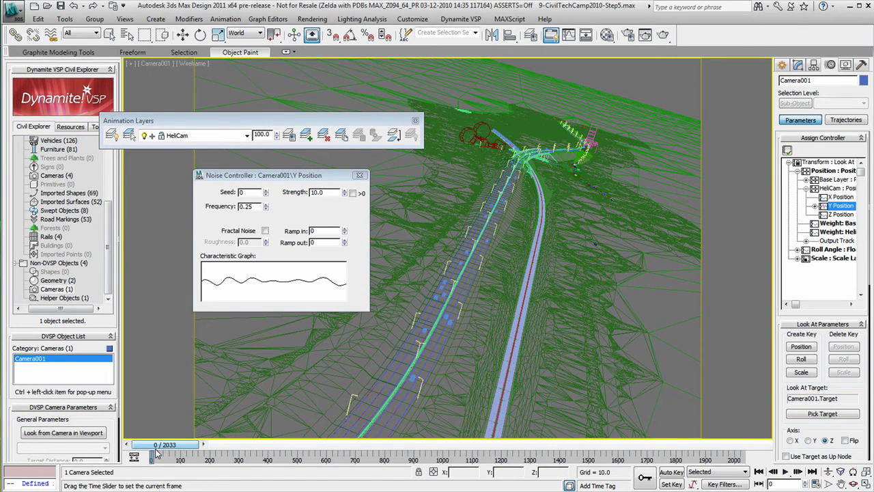
drag(162, 452, 279, 446)
click(318, 193)
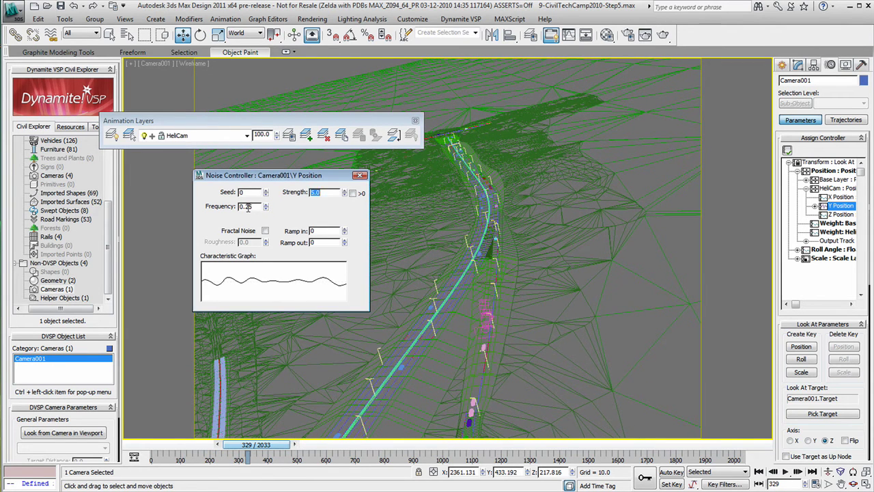
drag(253, 207, 247, 208)
text(15)
key(Return)
drag(256, 444, 272, 459)
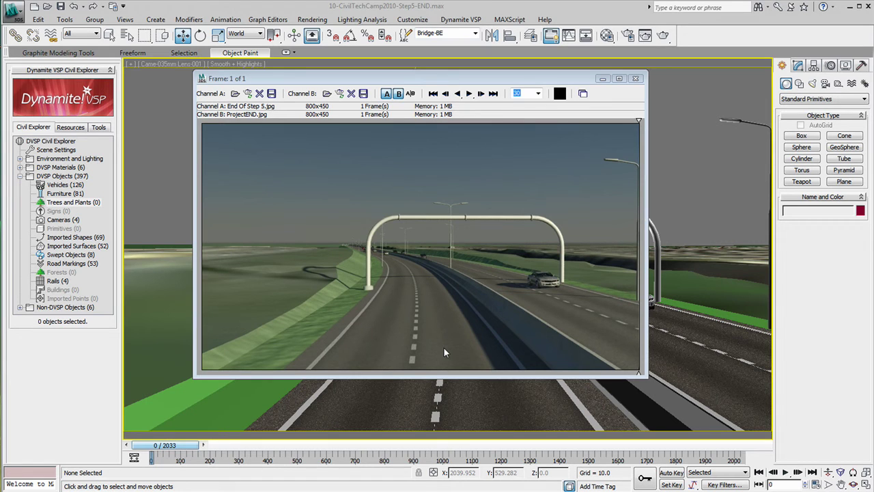
Step: Compare the End Of Step 5.jpg and ProjectEND.jpg renders by moving the wipe divider across the whole image
drag(638, 123, 200, 150)
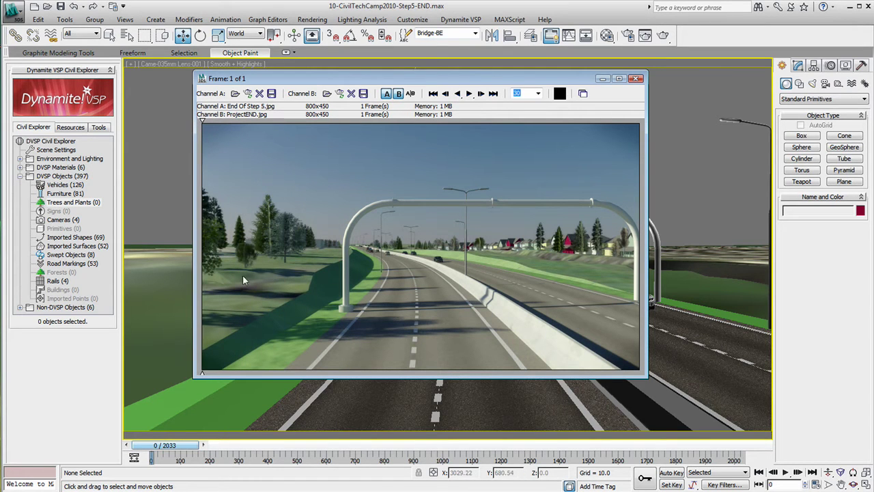
Step: Finish comparing the End Of Step 5.jpg and ProjectEND.jpg renders across the full frame and close the comparison
mouse_move(202, 120)
mouse_down()
mouse_move(264, 132)
mouse_move(438, 121)
mouse_move(636, 125)
mouse_up()
click(636, 78)
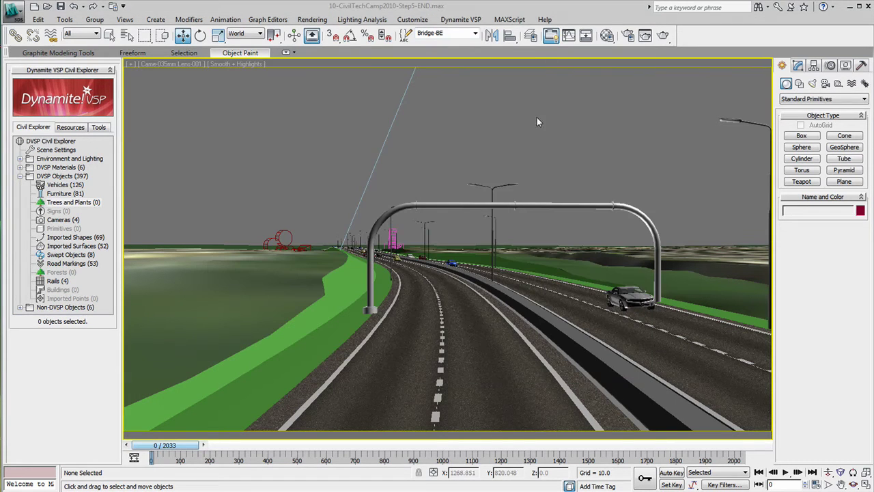
Step: Create a new scene layer named Trees
click(530, 35)
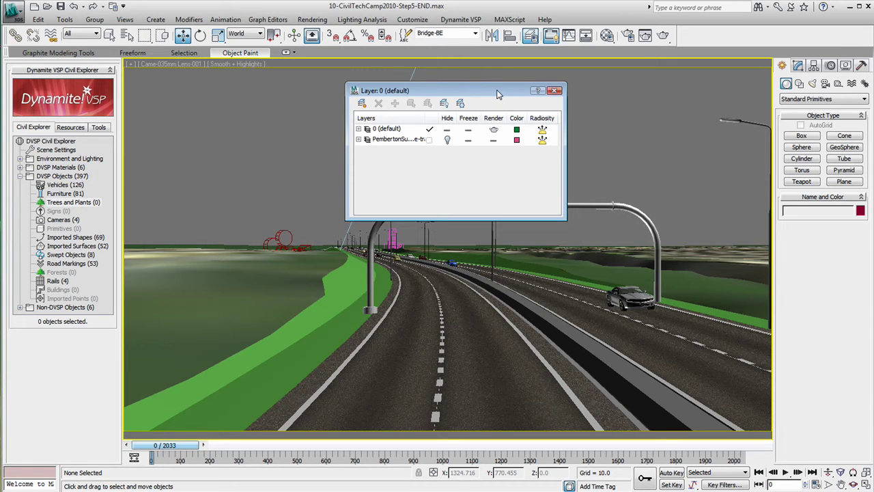
click(362, 103)
click(387, 140)
text(Trees)
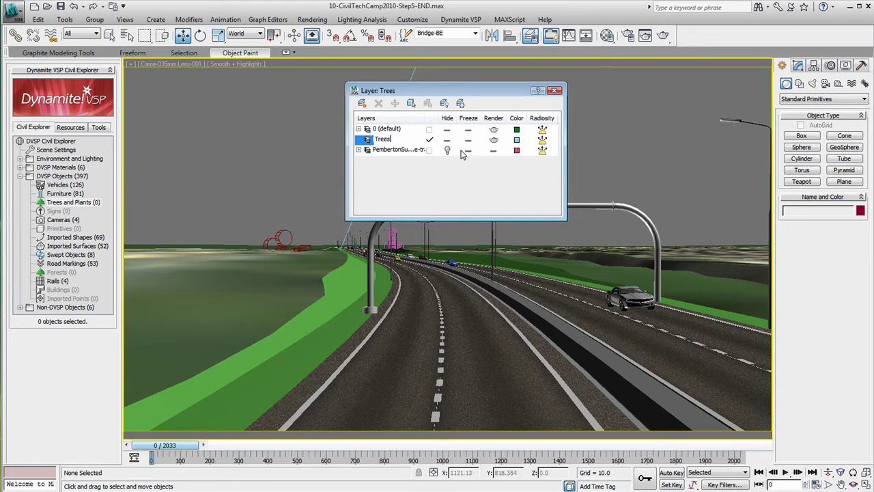
key(Return)
Step: Select the PembertonRoad-Centreline selection set and place trees along it with the TREES-forPainting.ops object placement style
click(475, 34)
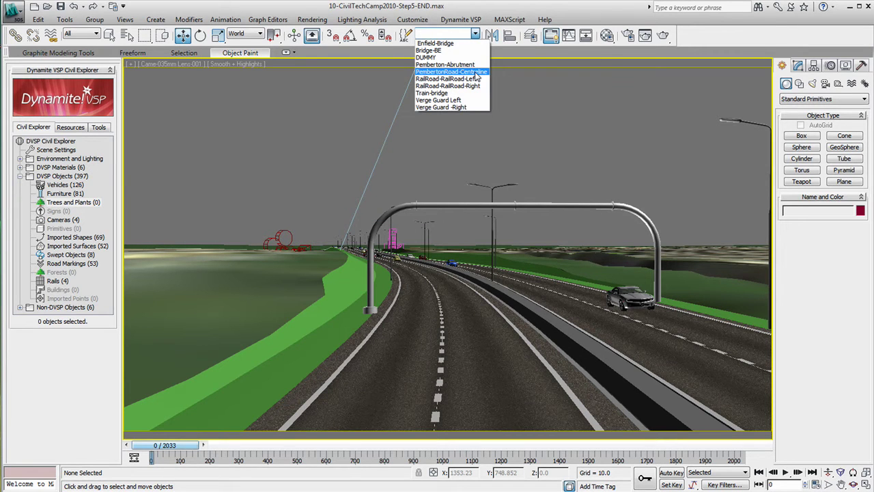
click(476, 73)
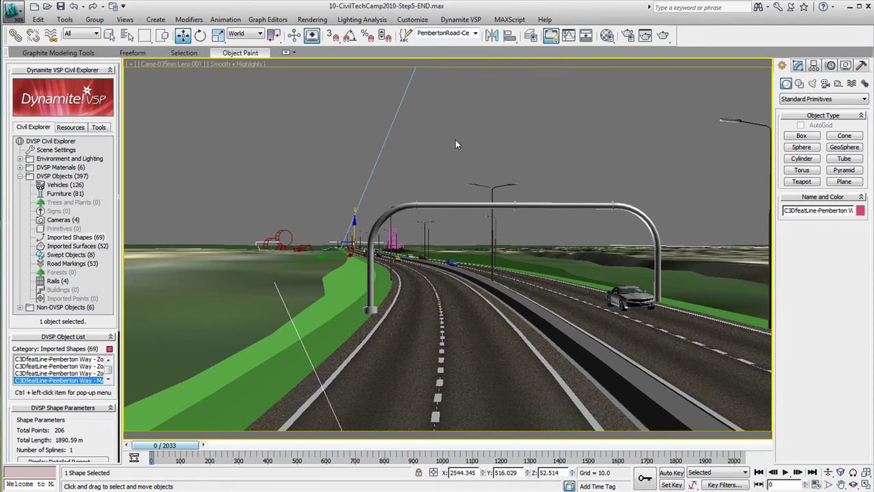
click(461, 19)
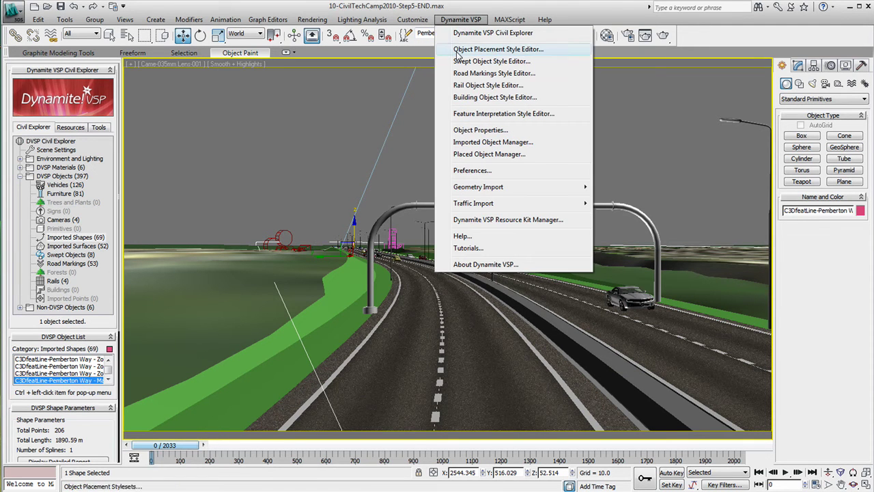
click(456, 50)
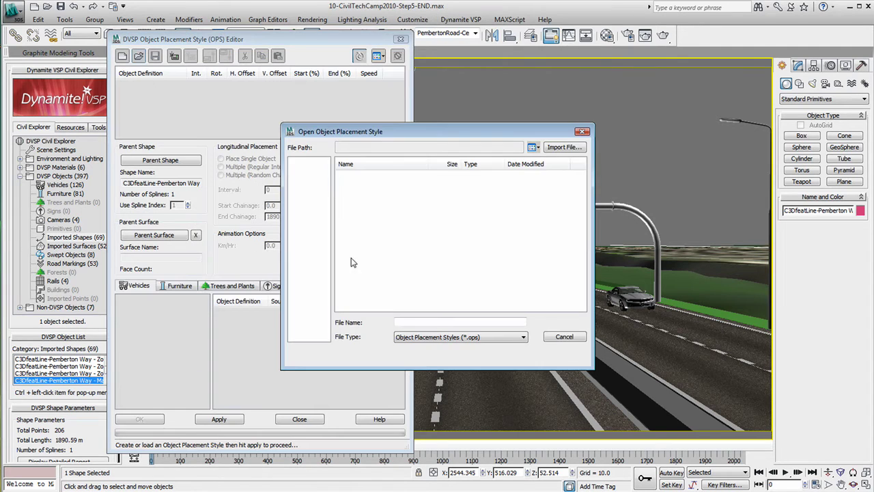
click(364, 250)
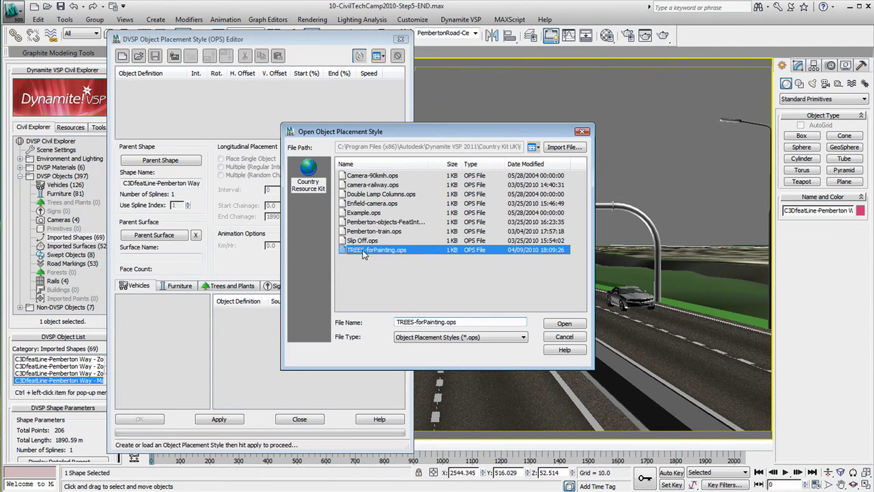
click(564, 323)
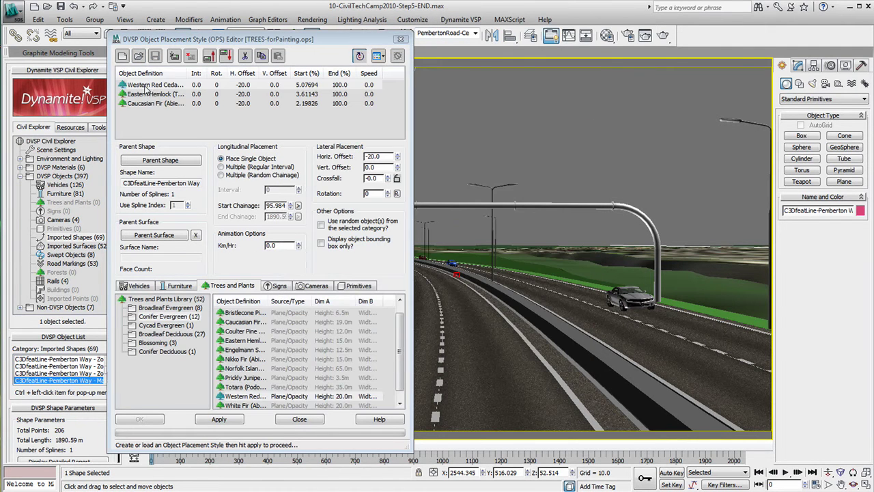
click(220, 420)
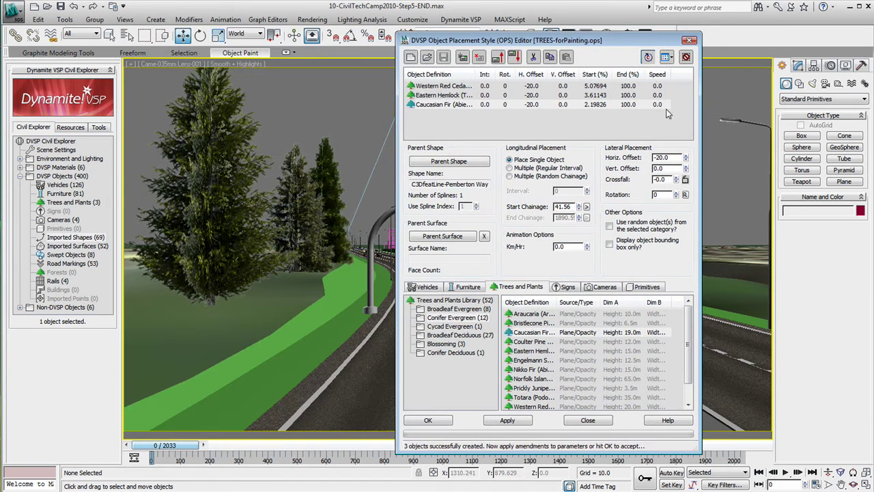
click(689, 40)
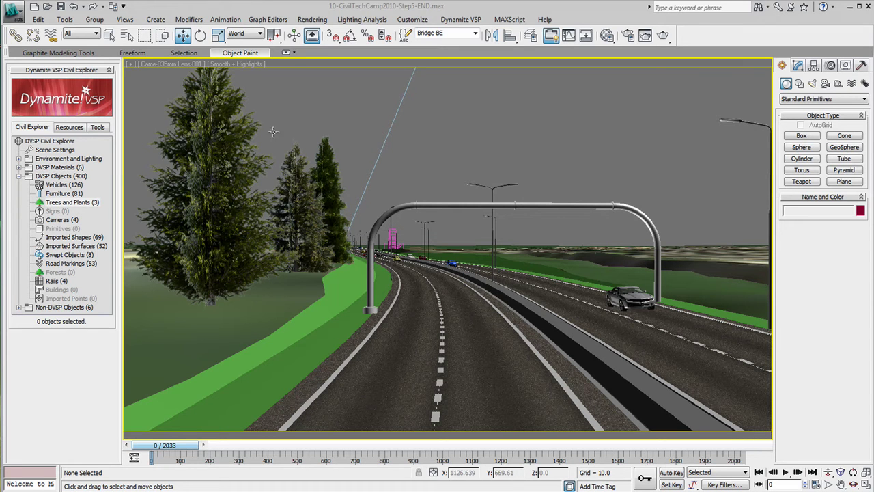
Step: Unlink the Caucasian Fir and Eastern Hemlock trees from their parent shape, baking their XYZ positions
click(287, 53)
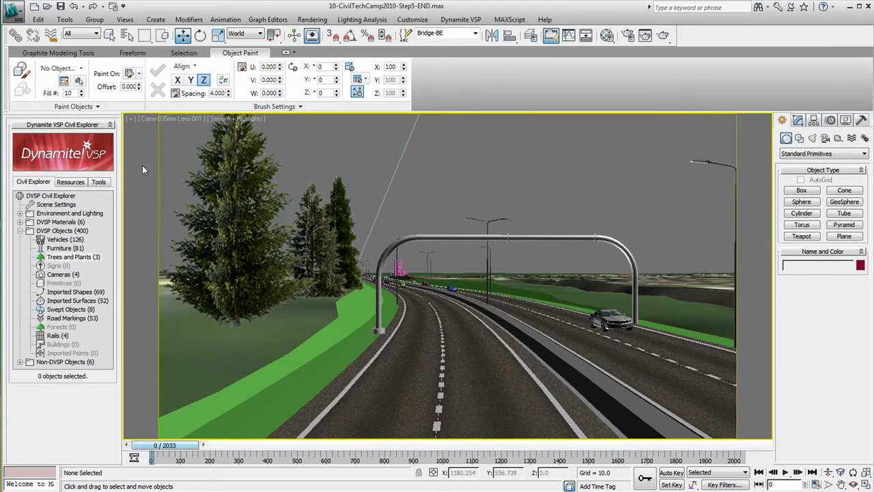
click(258, 198)
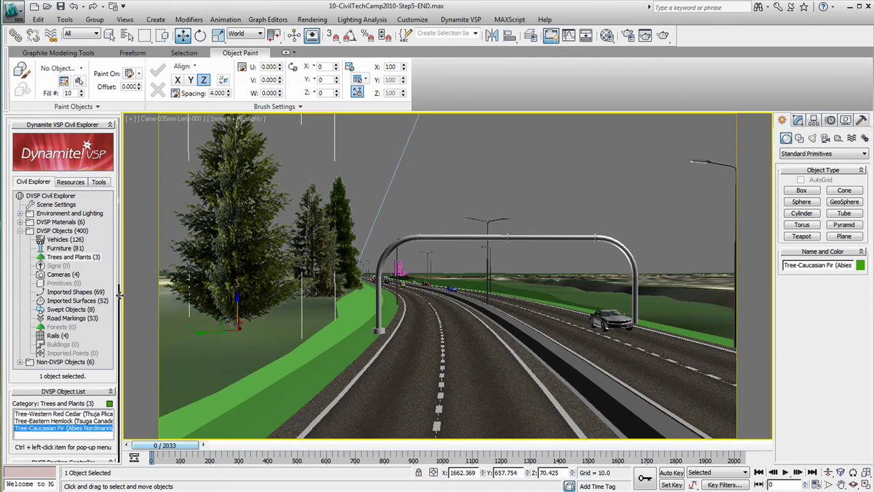
drag(120, 274, 124, 376)
click(28, 261)
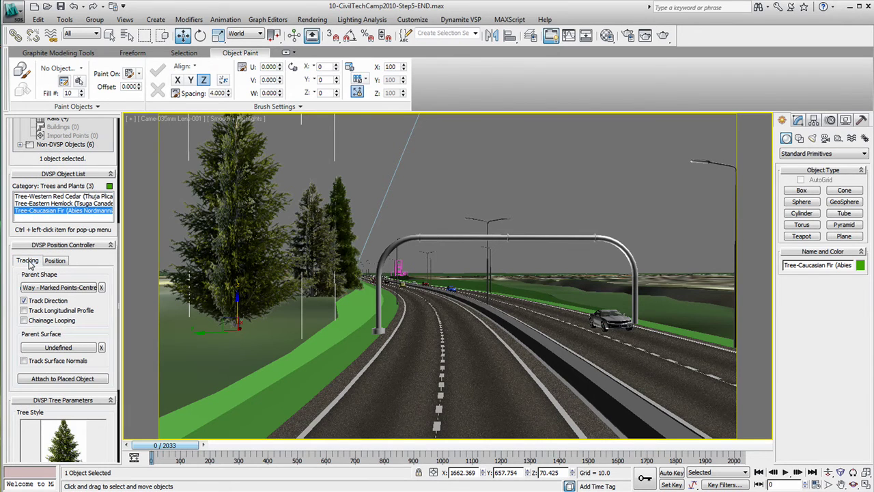
click(102, 290)
click(485, 327)
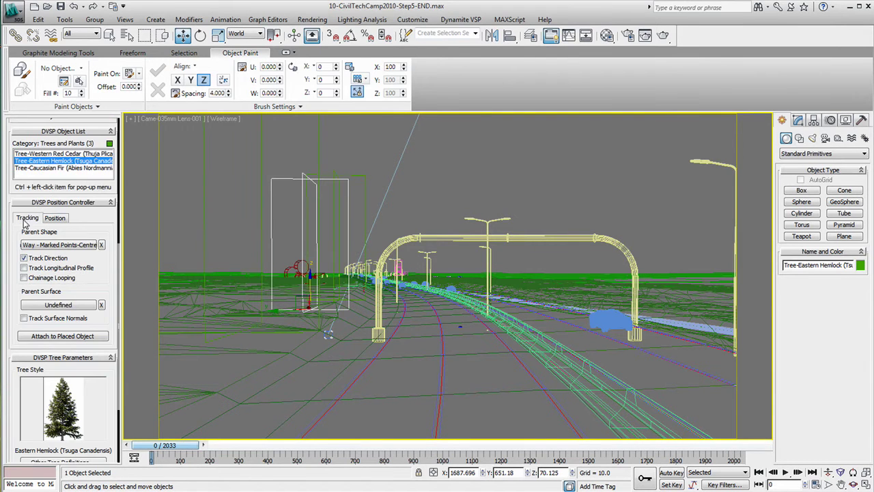
click(101, 247)
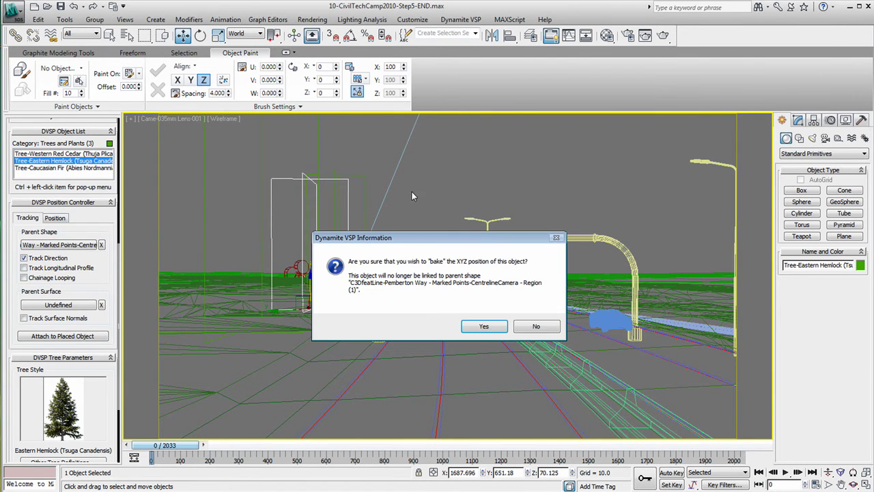
click(479, 328)
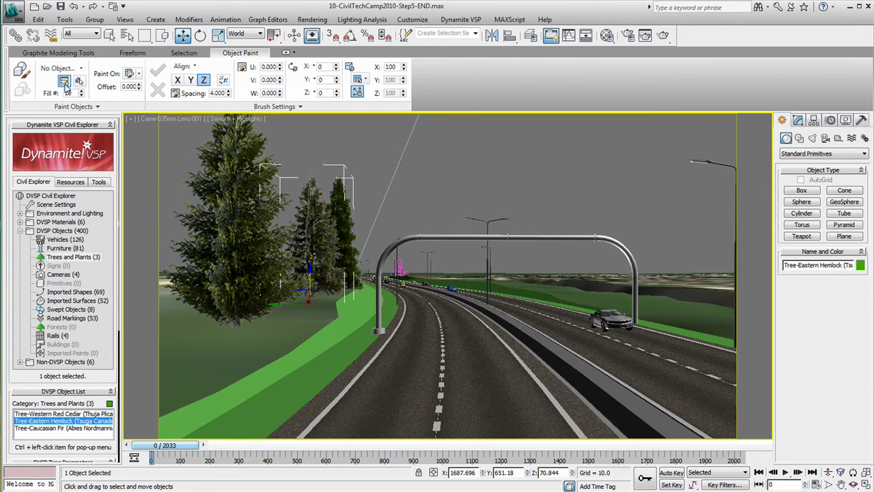
Step: Add the Caucasian Fir, Eastern Hemlock and Western Red Cedar to the paint objects list and set it to All, Randomly
click(64, 80)
click(421, 290)
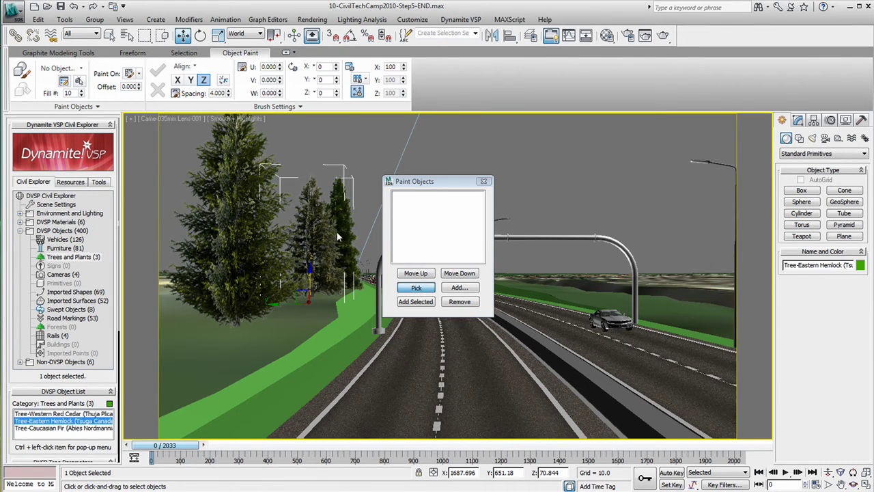
click(317, 219)
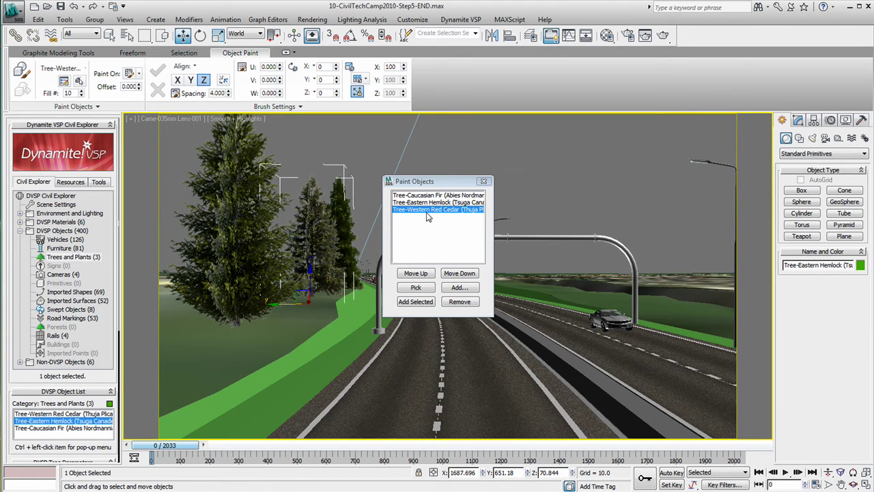
click(484, 181)
click(82, 69)
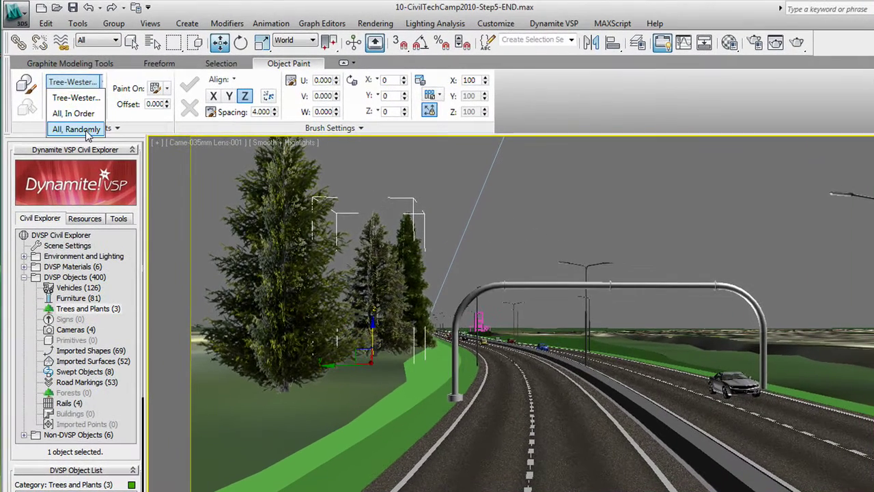
click(87, 133)
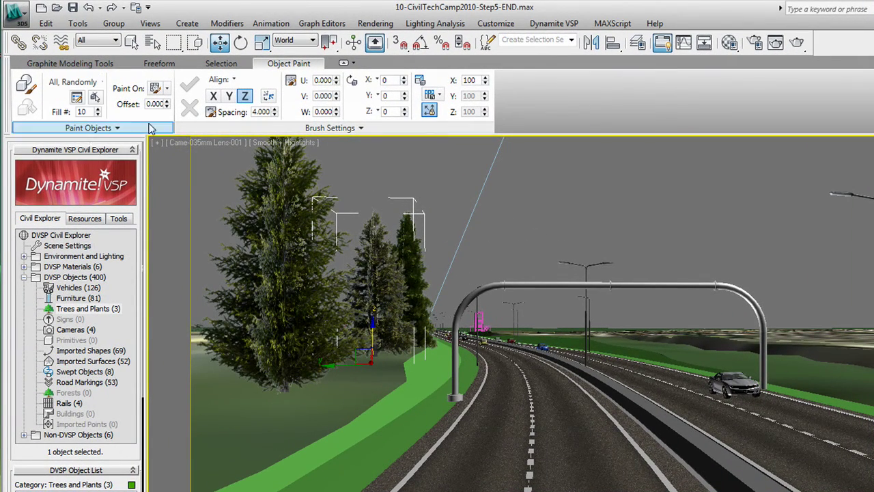
Step: Set Object Paint to paint on Selected Objects, select the terrain surface beside the highway and display edged faces
click(167, 89)
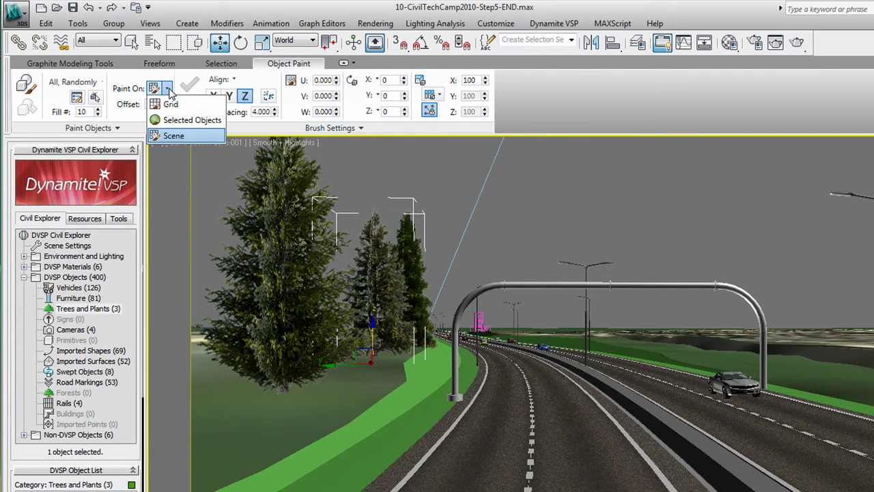
click(179, 123)
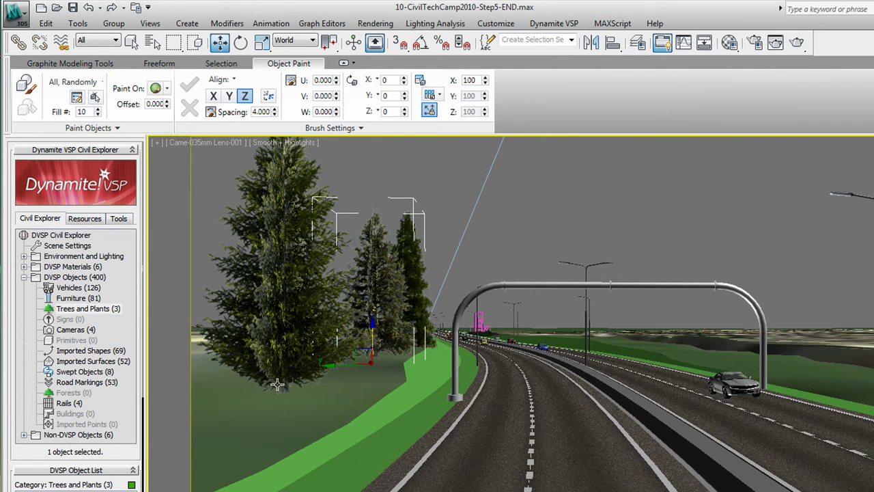
click(245, 442)
click(287, 142)
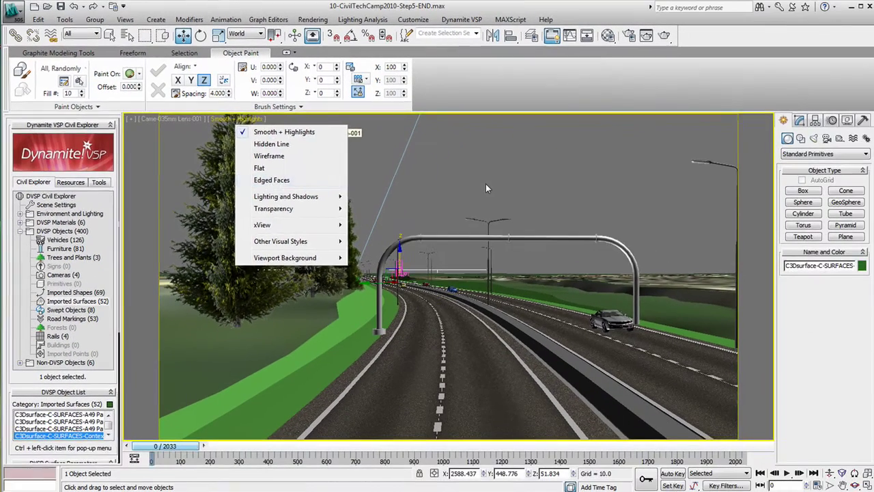
click(552, 211)
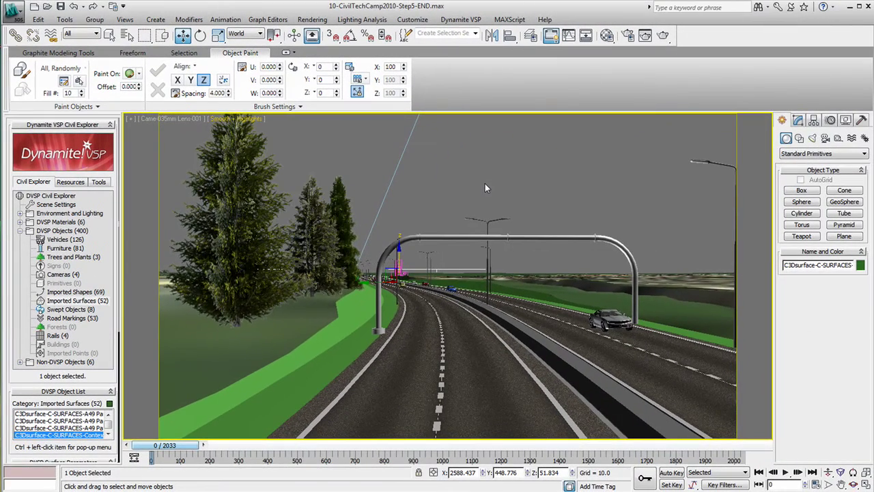
key(F4)
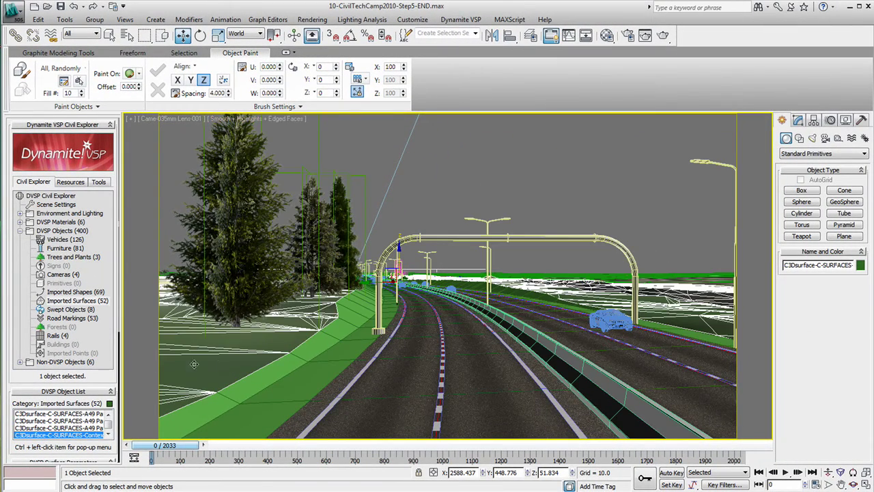
Step: Set the brush spacing to 0 and paint trees on the terrain along the highway in the Perspective view
alt+middle_drag(274, 257, 317, 328)
scroll(383, 310, down, 5)
middle_drag(412, 321, 413, 352)
middle_drag(447, 381, 403, 397)
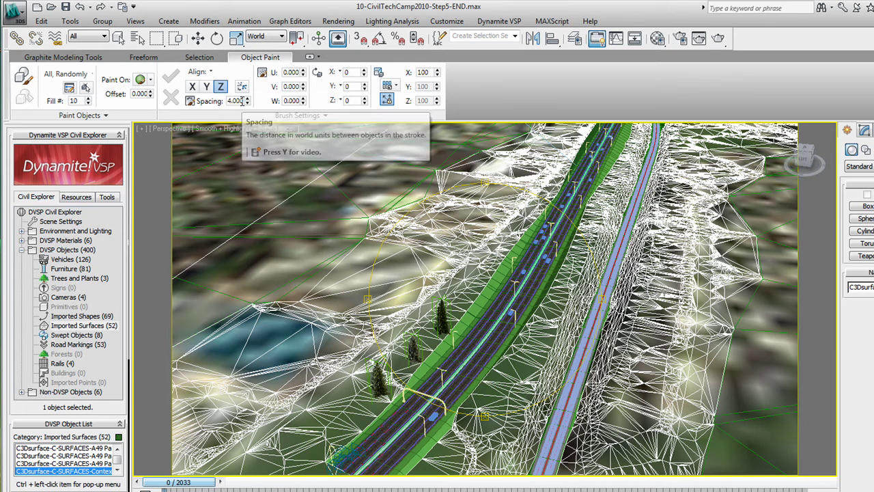
double_click(241, 101)
text(0)
key(Return)
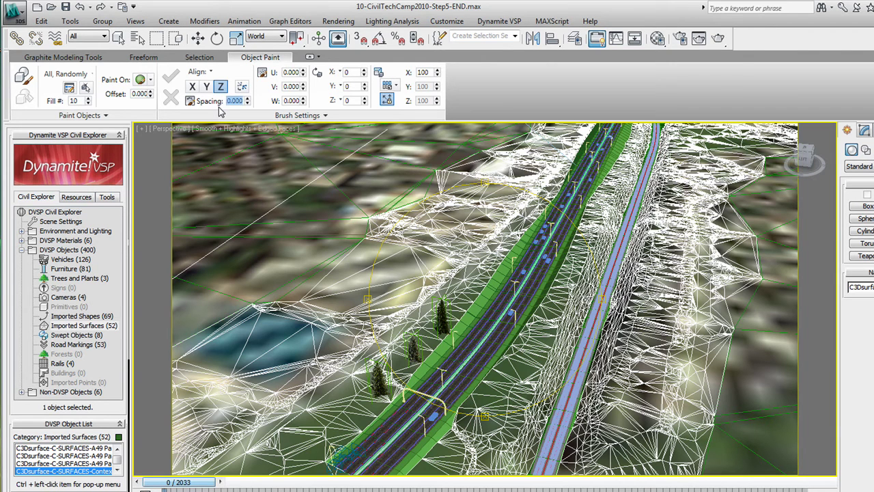
click(22, 77)
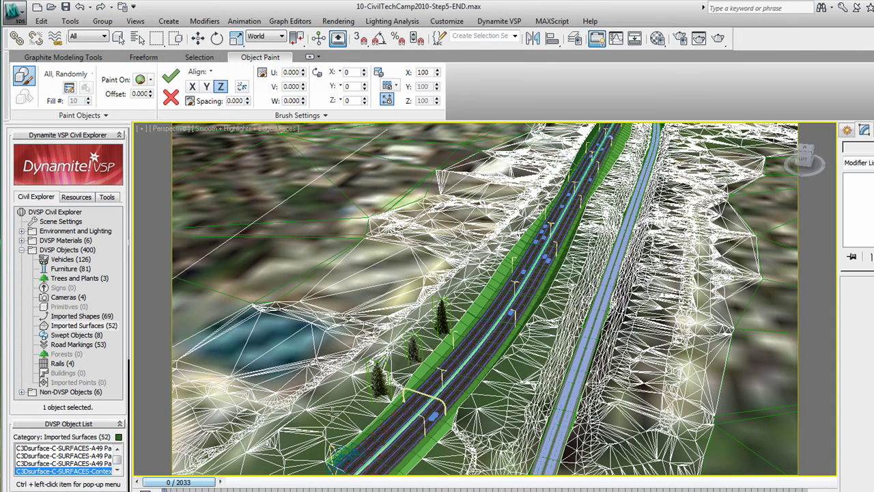
mouse_move(321, 424)
mouse_down()
mouse_move(357, 365)
mouse_move(380, 344)
mouse_move(409, 335)
mouse_move(504, 239)
mouse_move(511, 213)
mouse_move(502, 244)
mouse_up()
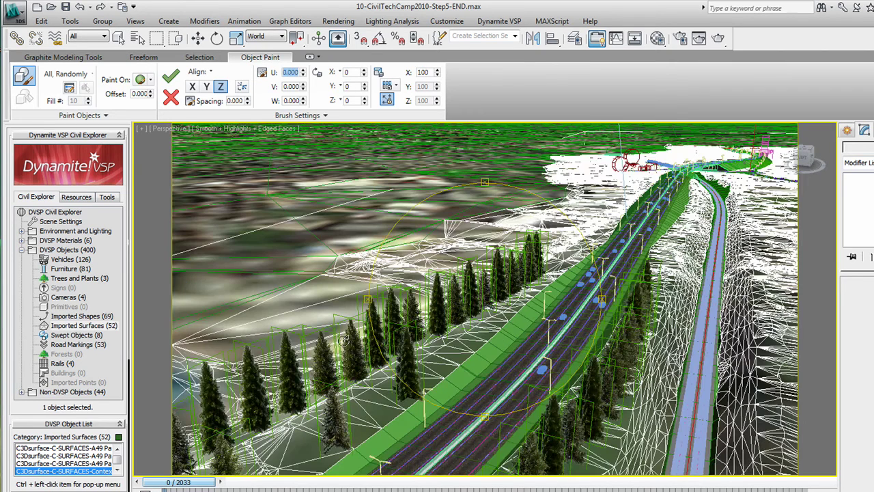
Step: Set the brush's U and V scatter to 5.0 and its Z rotation to 83
text(5.0)
key(Return)
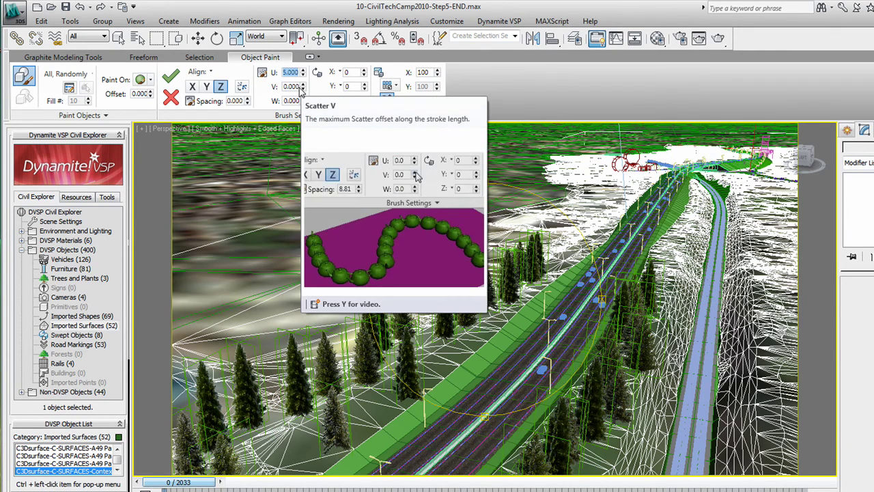
key(Tab)
text(5.0)
key(Return)
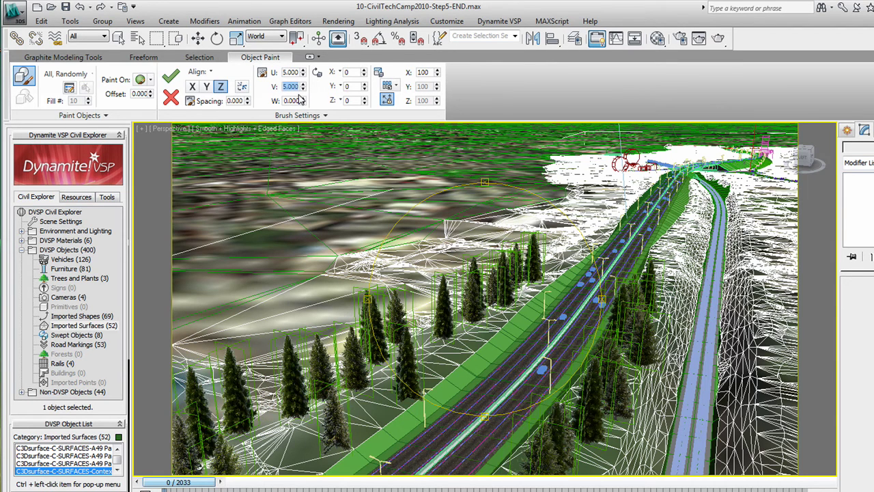
drag(364, 100, 360, 53)
mouse_move(397, 85)
mouse_down()
mouse_move(407, 113)
mouse_move(401, 99)
mouse_up()
Step: Set the brush spacing to 5.0 and paint a small group of trees on the terrain beside the highway
middle_drag(484, 299, 478, 306)
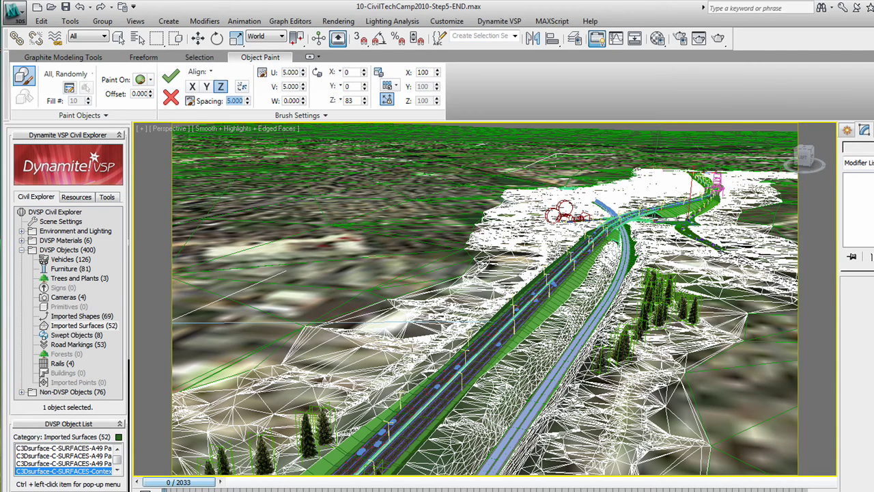
key(Return)
mouse_move(375, 366)
mouse_down()
mouse_move(406, 354)
mouse_move(354, 367)
mouse_up()
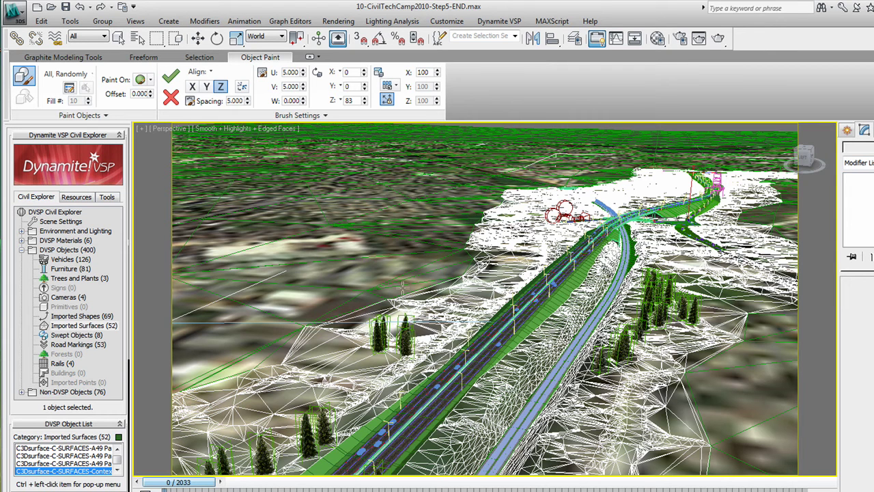
Step: Set the brush's U scatter to 0 and expand the additional brush settings
double_click(290, 73)
text(0)
key(Return)
click(304, 117)
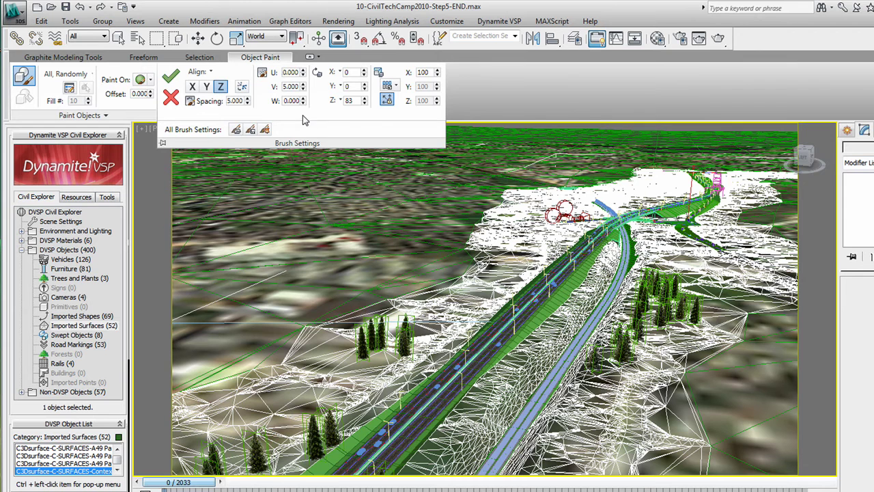
Step: Save all the current brush settings to the Conifer.txt file, overwriting the existing one
click(250, 131)
text(Conifer.txt)
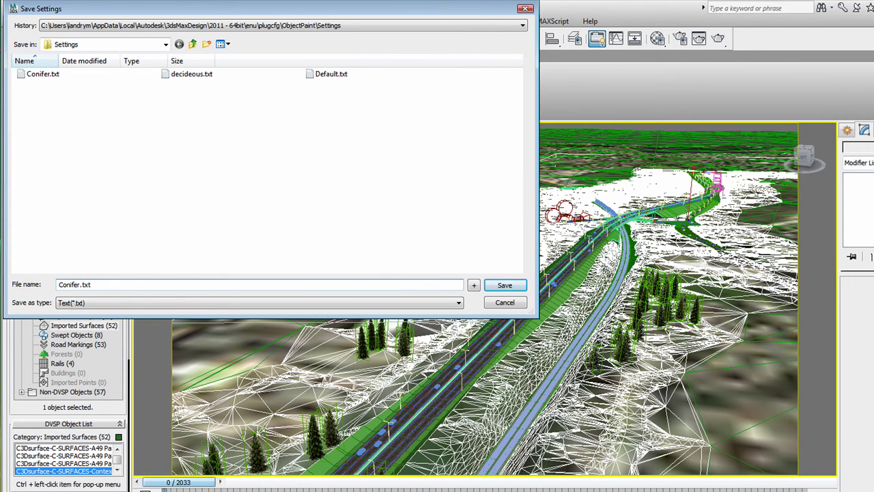
key(Return)
key(Return)
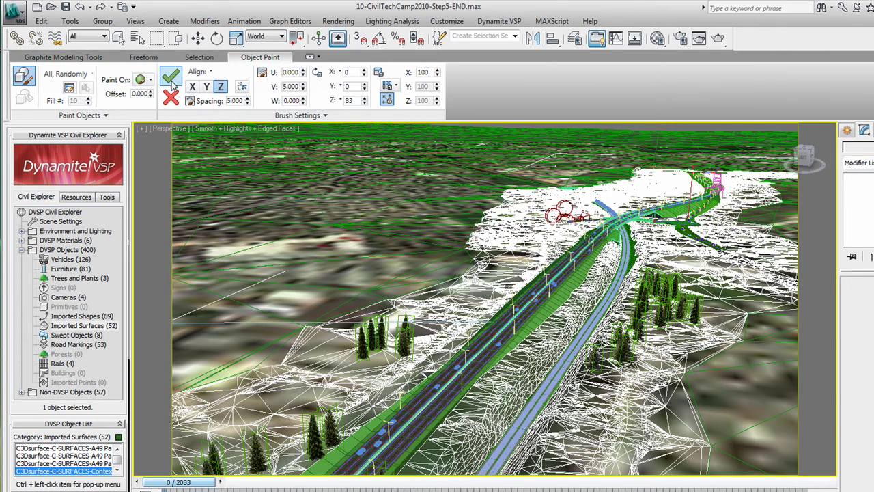
Step: Commit the painted trees to the scene and switch the viewport to the camera view
click(172, 80)
key(c)
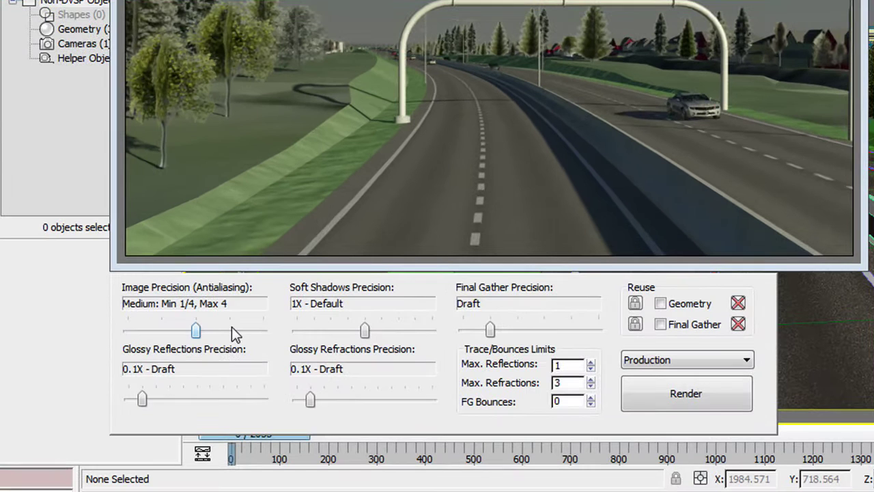
Step: Set the image precision to High: Min 1, Max 16 and the render time output to the frame range 0 to 800
drag(129, 384, 150, 384)
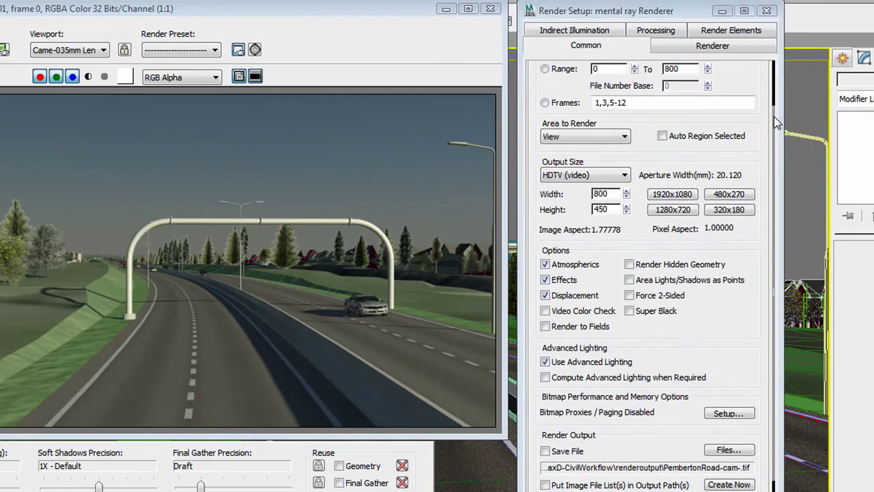
drag(774, 116, 772, 62)
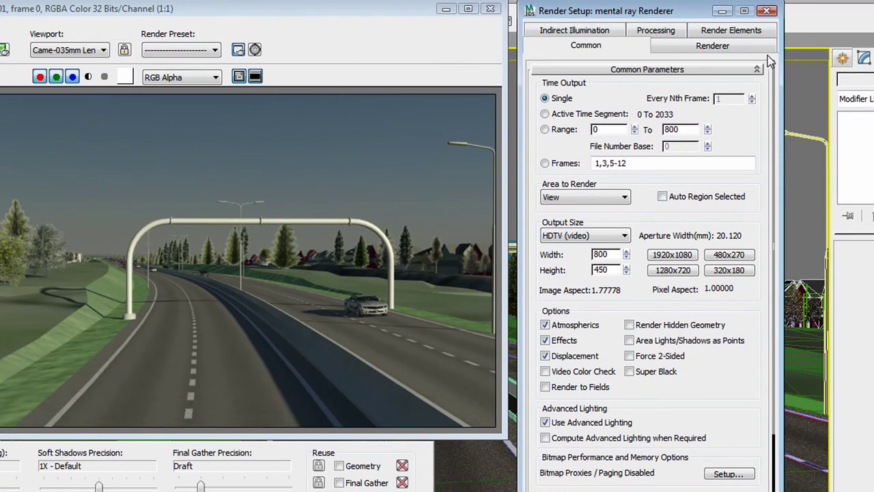
click(545, 114)
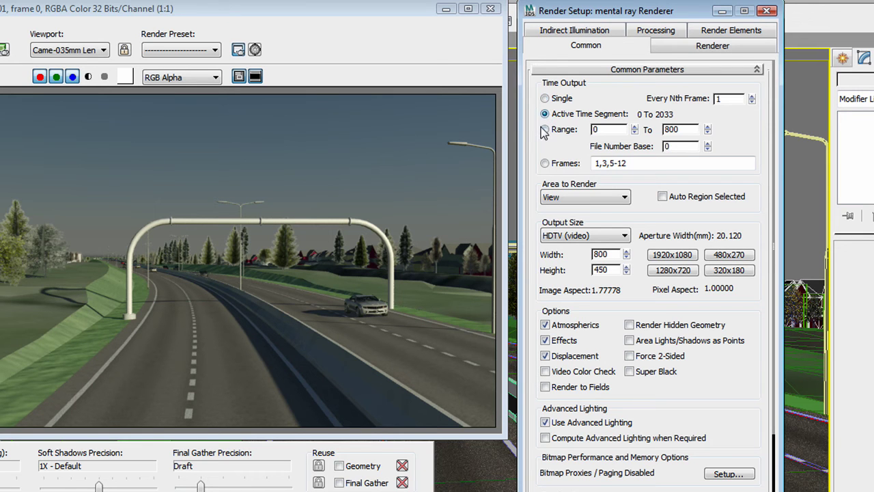
click(545, 130)
drag(684, 130, 653, 130)
Step: Turn on saving the render output to file and review the output file options, keeping PembertonRoad-cam-.tif
scroll(742, 266, down, 5)
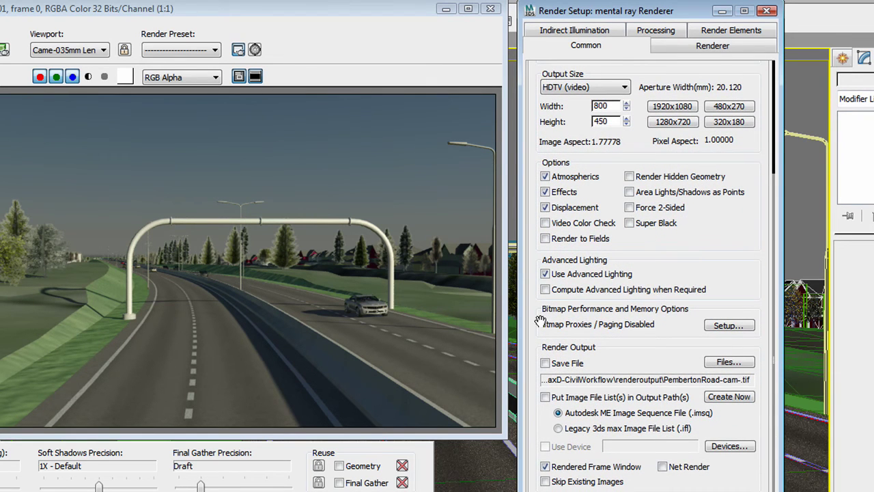
click(546, 363)
click(726, 363)
click(580, 266)
click(524, 405)
key(Escape)
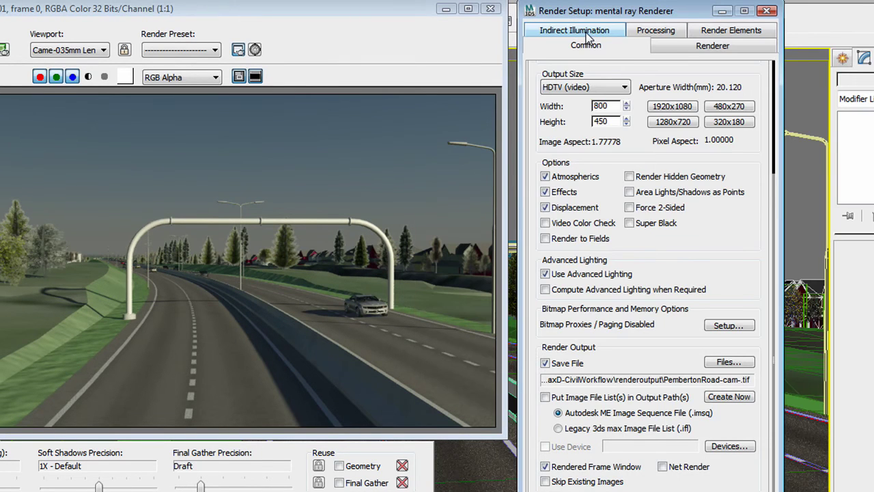
Step: Set final gather caching to One File Per Frame, skipping final rendering, with Incrementally Add FG Points to Map Files
click(586, 34)
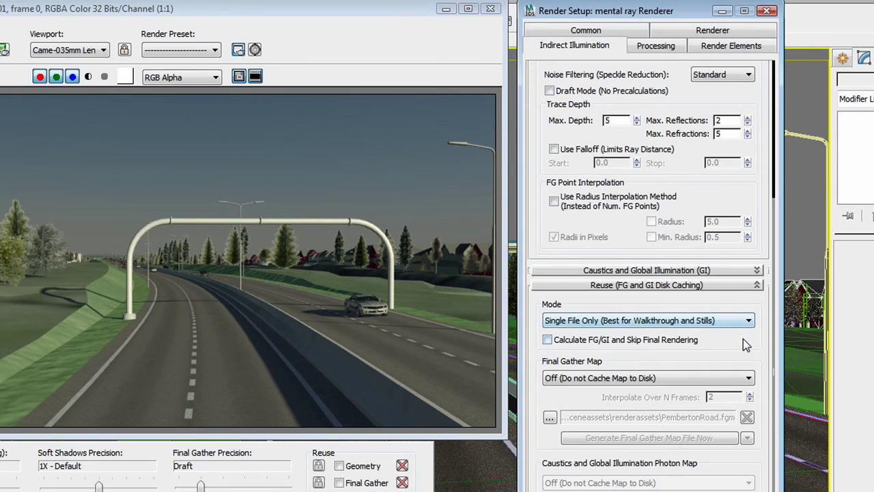
click(728, 322)
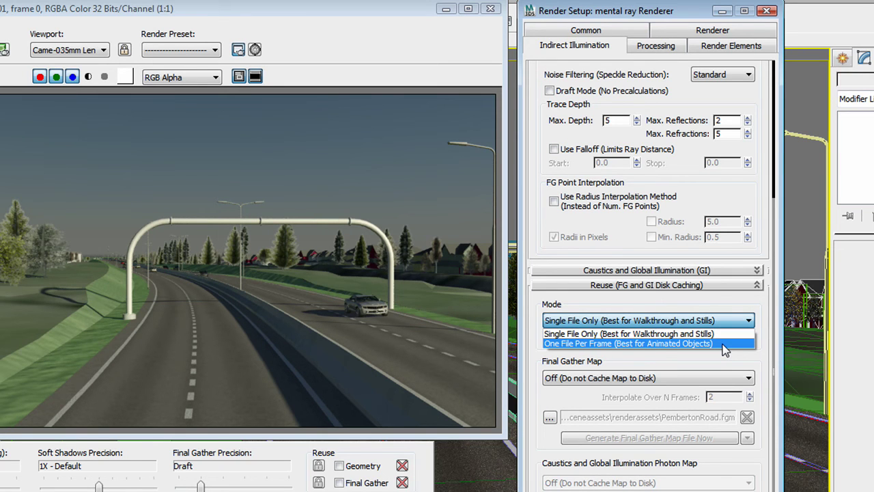
click(725, 344)
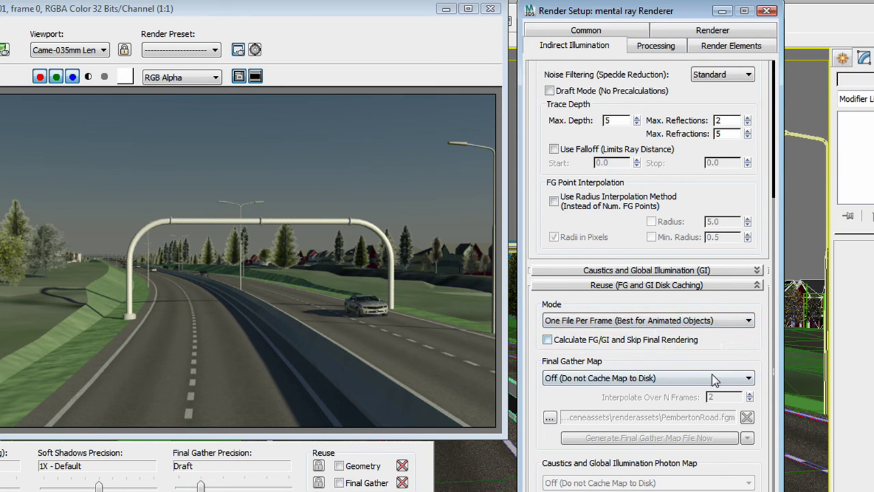
click(714, 384)
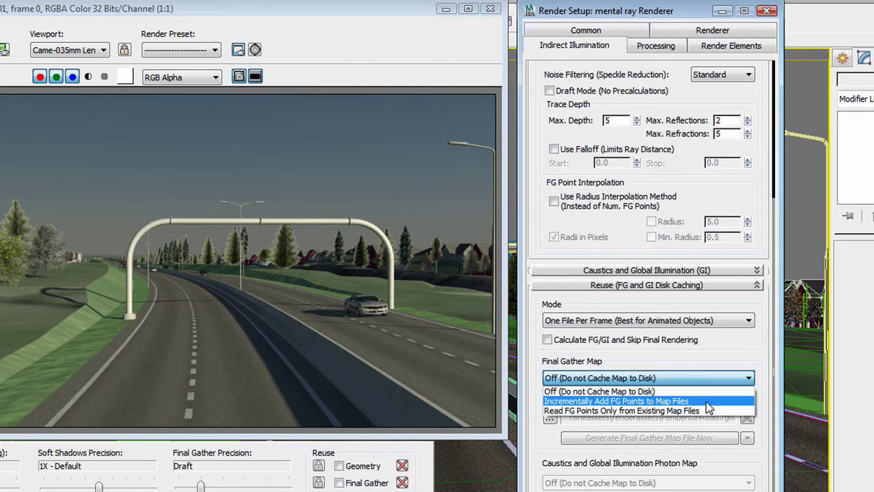
click(707, 401)
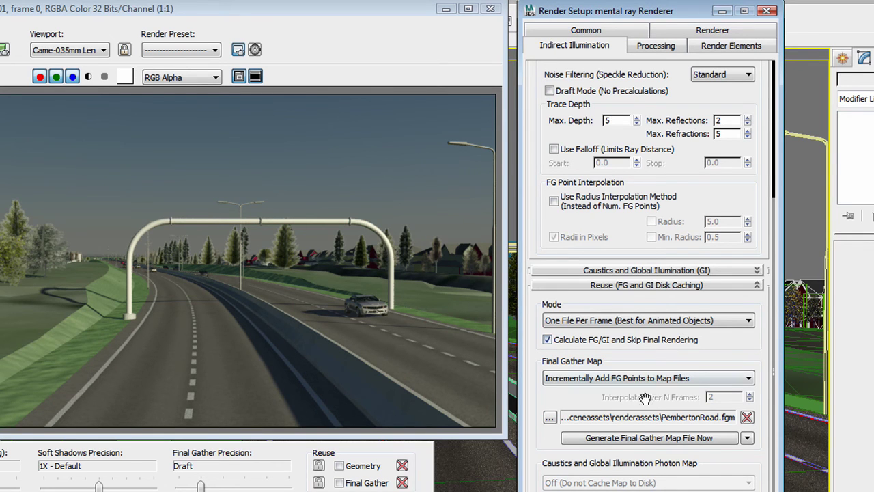
Step: Generate the final gather map files and inspect the per-frame PembertonRoad .fgm files in the renderassets folder
click(644, 440)
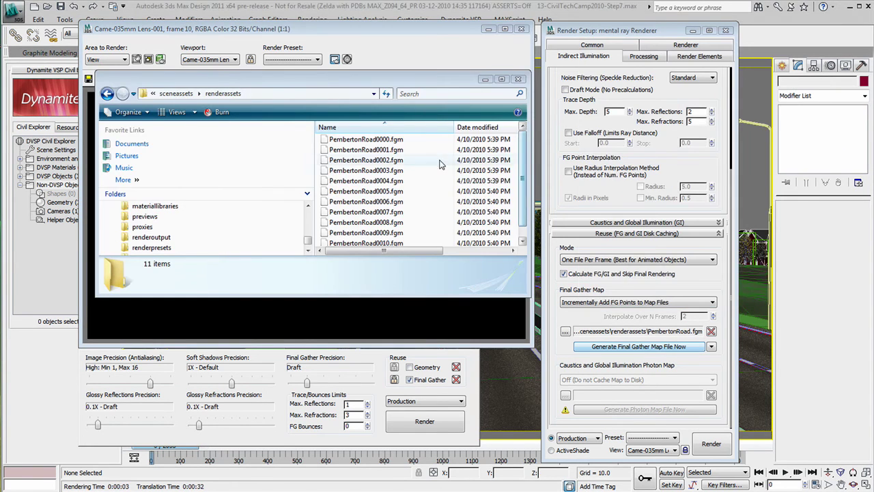
click(374, 148)
click(377, 172)
click(377, 181)
click(377, 193)
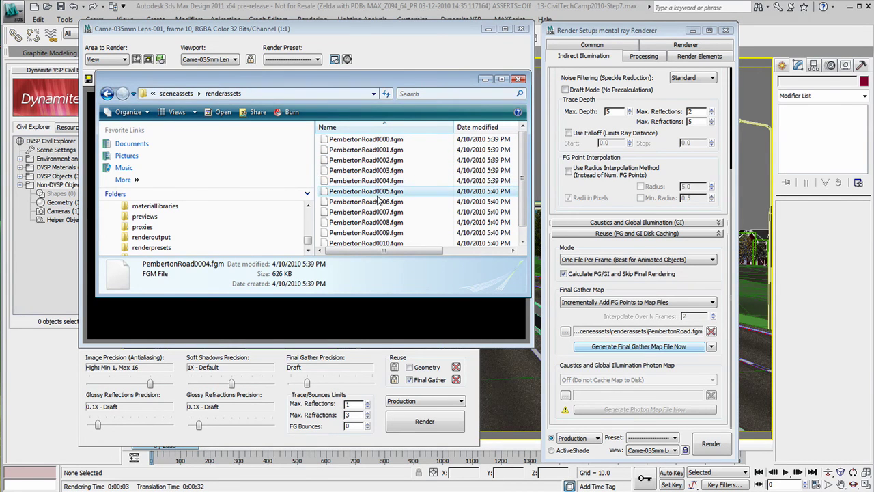
click(483, 81)
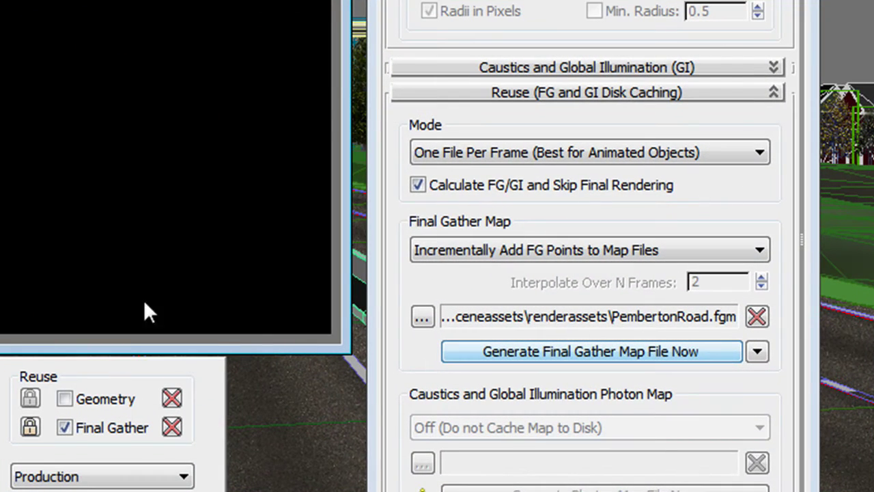
Step: Turn off Calculate FG/GI and Skip Final Rendering, and set the final gather map to Read FG Points Only from Existing Map Files
click(418, 186)
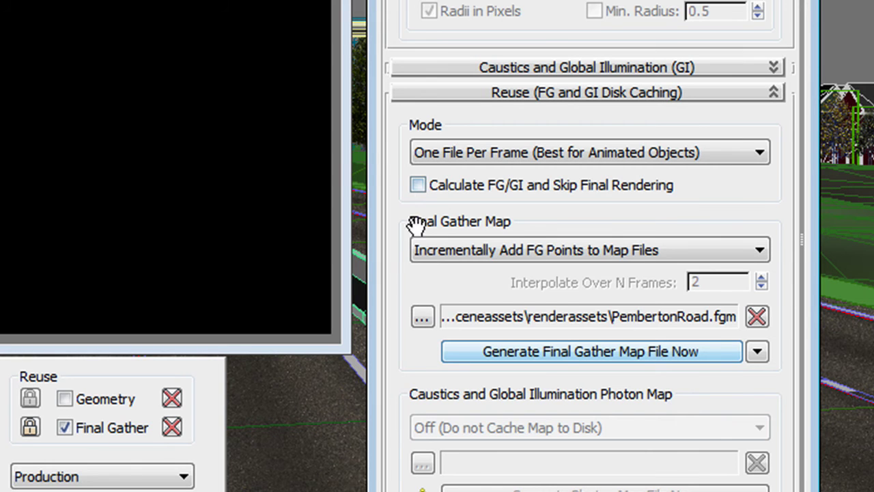
click(435, 251)
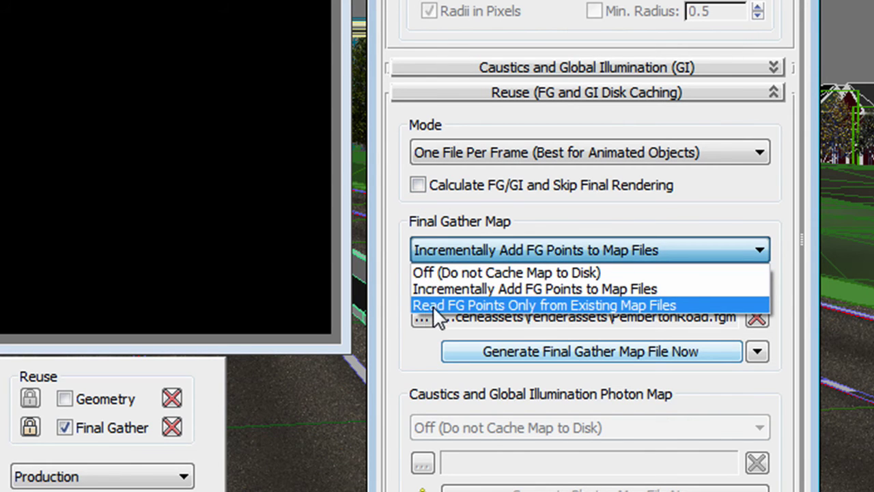
click(522, 306)
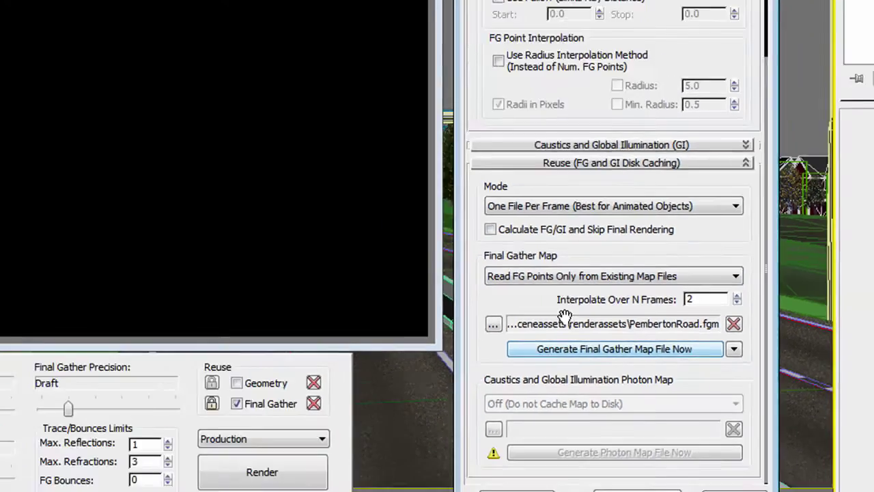
Step: Render the camera animation, overwriting the existing PembertonRoad-cam-0000.tif, and keep the final gather interpolation at 2 frames
click(707, 446)
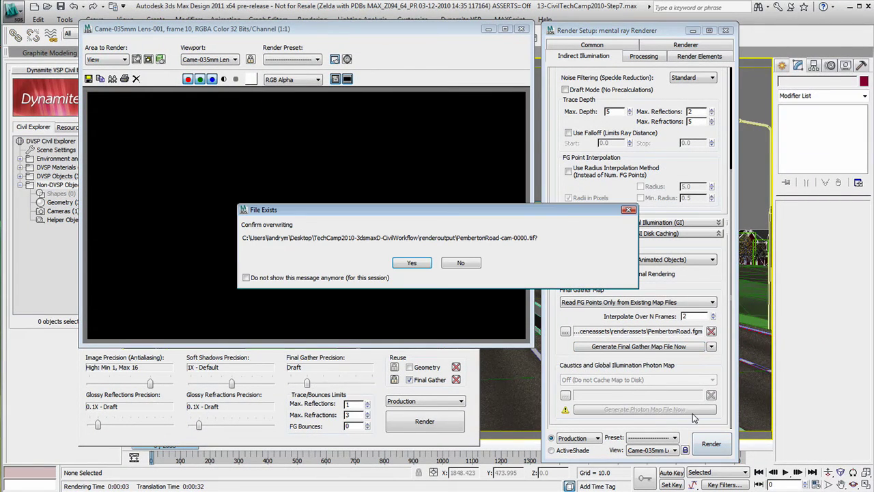
click(413, 269)
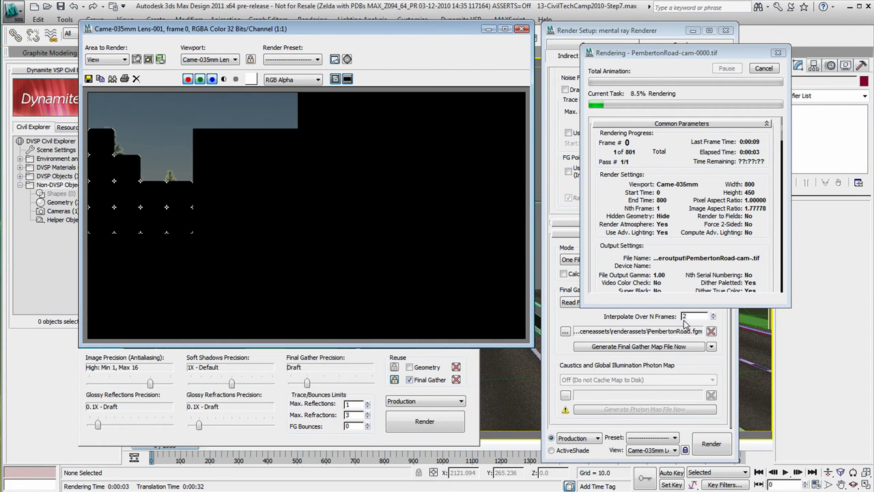
click(693, 316)
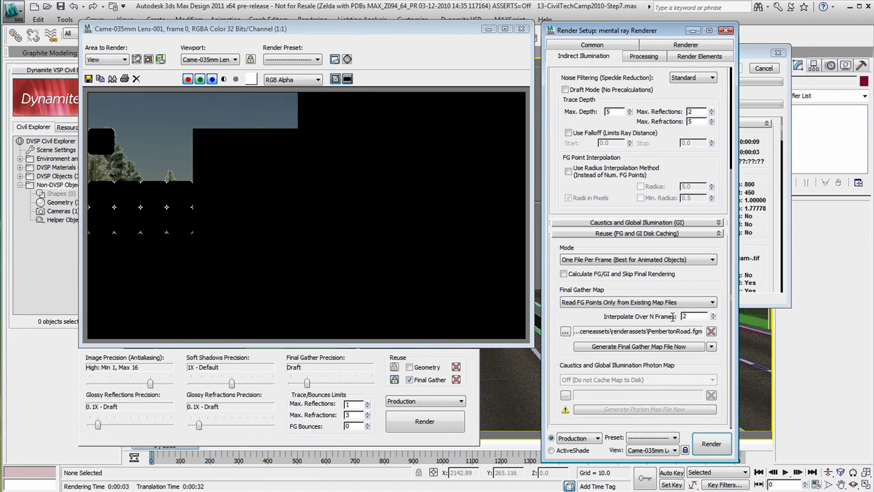